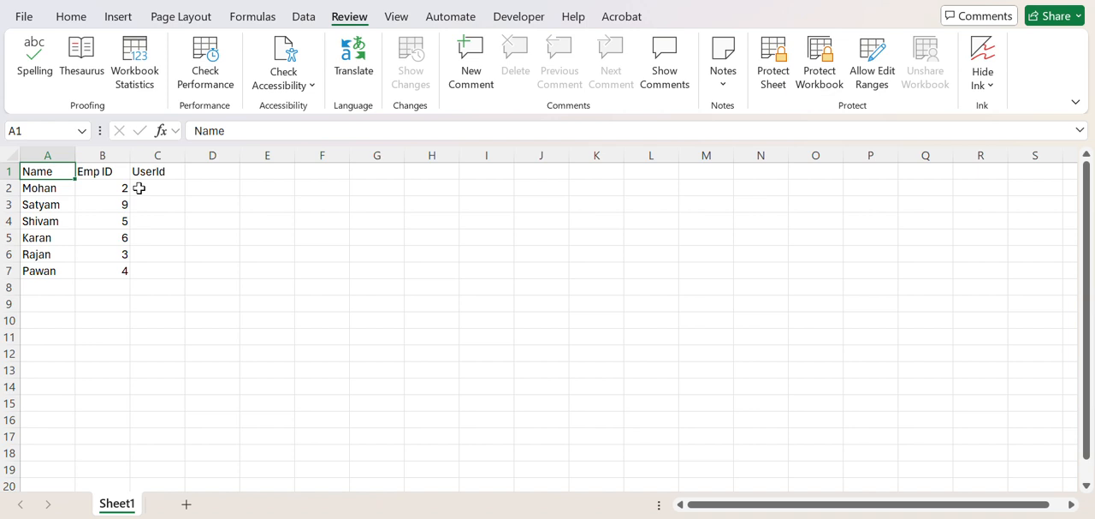
{"action": "left_click", "coordinate": [53, 219]}
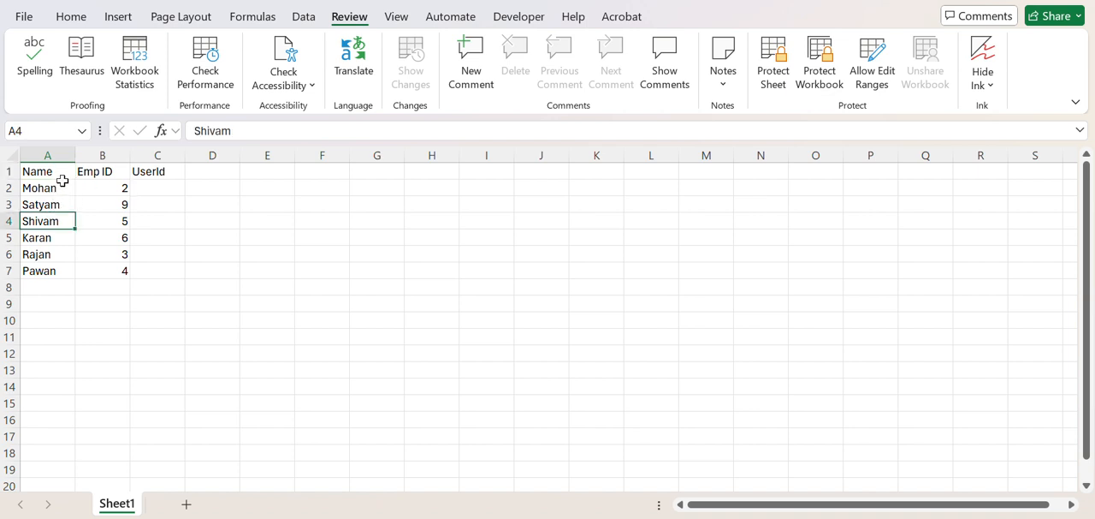
{"action": "left_click_drag", "start_coordinate": [63, 180], "coordinate": [49, 279]}
{"action": "left_click", "coordinate": [118, 170]}
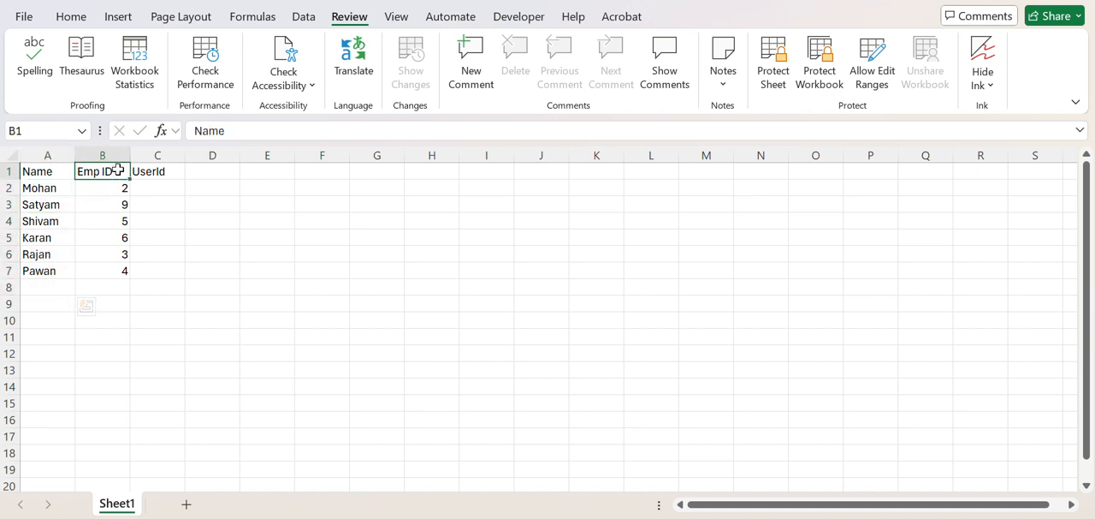
{"action": "left_click_drag", "start_coordinate": [118, 170], "coordinate": [117, 238]}
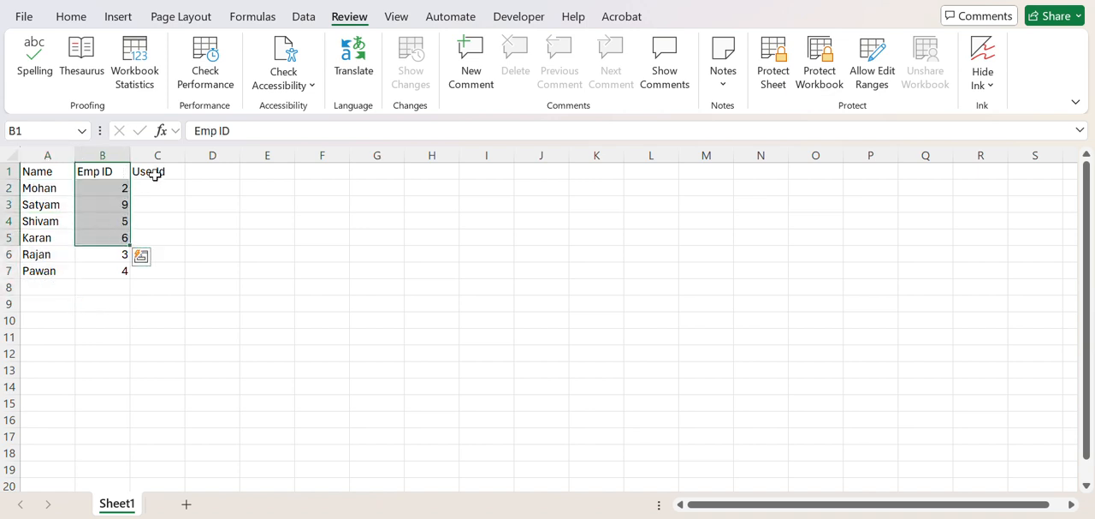
Step: Enter the first employee's user ID in C2 as plain text, combining the name with Emp ID 2
{"action": "left_click", "coordinate": [157, 186]}
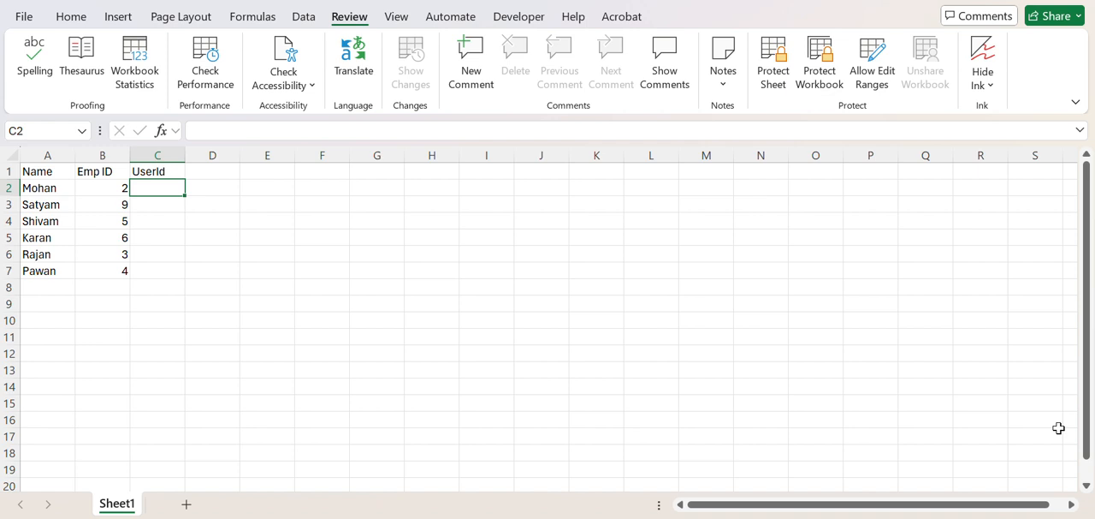
{"action": "type", "text": "Mo"}
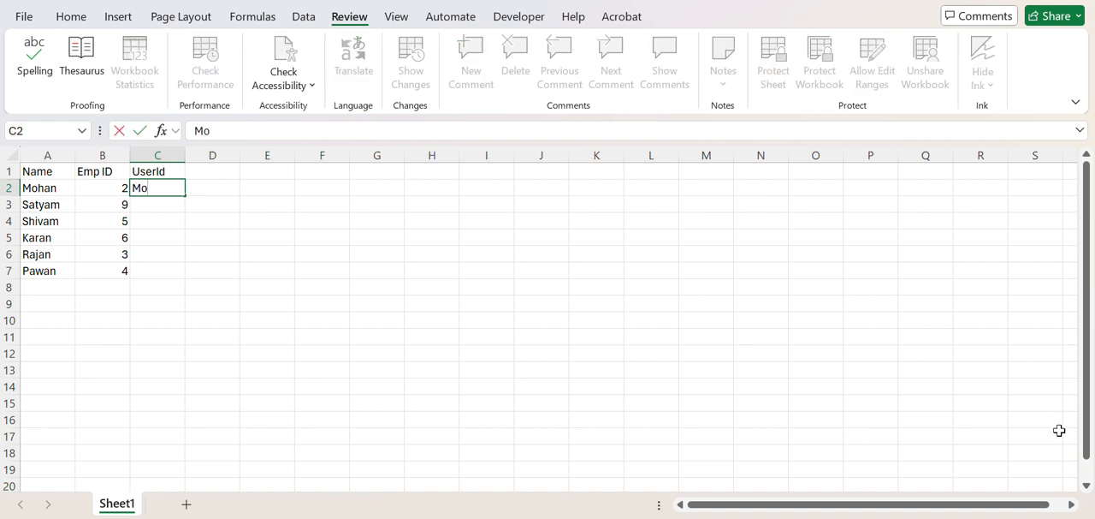
{"action": "type", "text": "han2"}
{"action": "key", "text": "Return"}
{"action": "key", "text": "Up"}
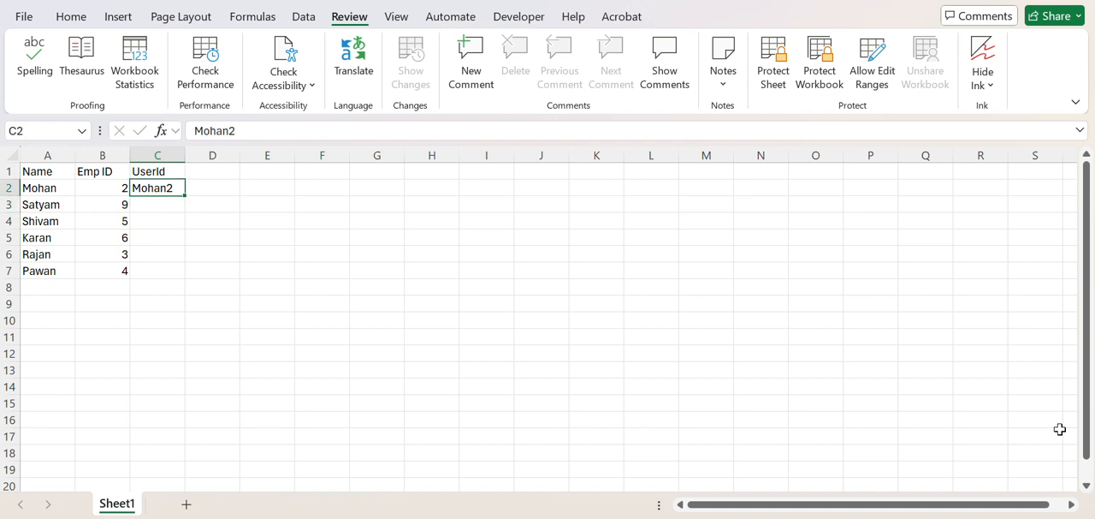
Step: Fill the user ID from C2 down through C7
{"action": "key", "text": "shift+Down"}
{"action": "key", "text": "shift+Down"}
{"action": "key", "text": "shift+Down"}
{"action": "key", "text": "shift+Down"}
{"action": "key", "text": "shift+Down"}
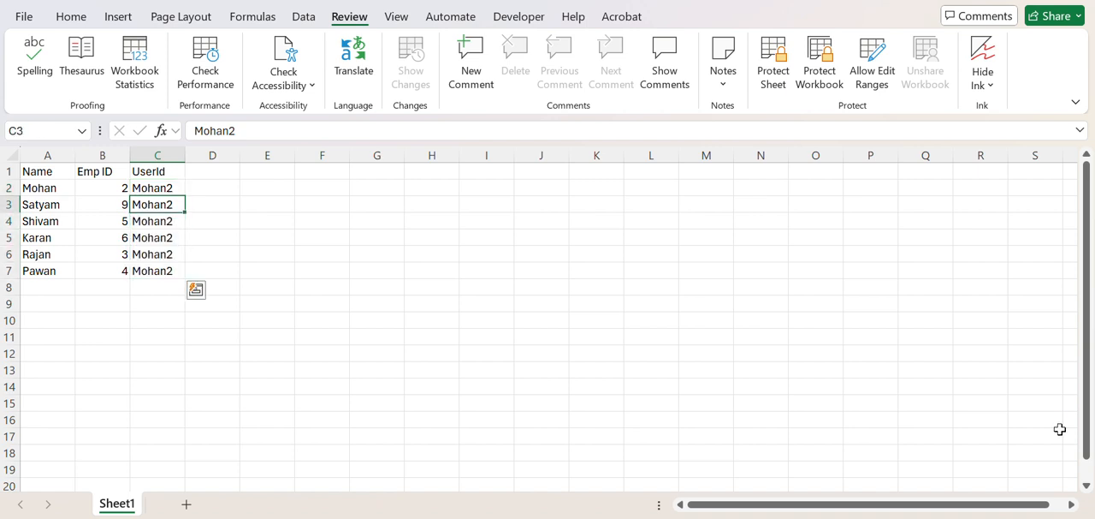
Step: Clear the copied user IDs from C3:C7 and refill the range with Flash Fill based on C2
{"action": "key", "text": "ctrl+shift+Down"}
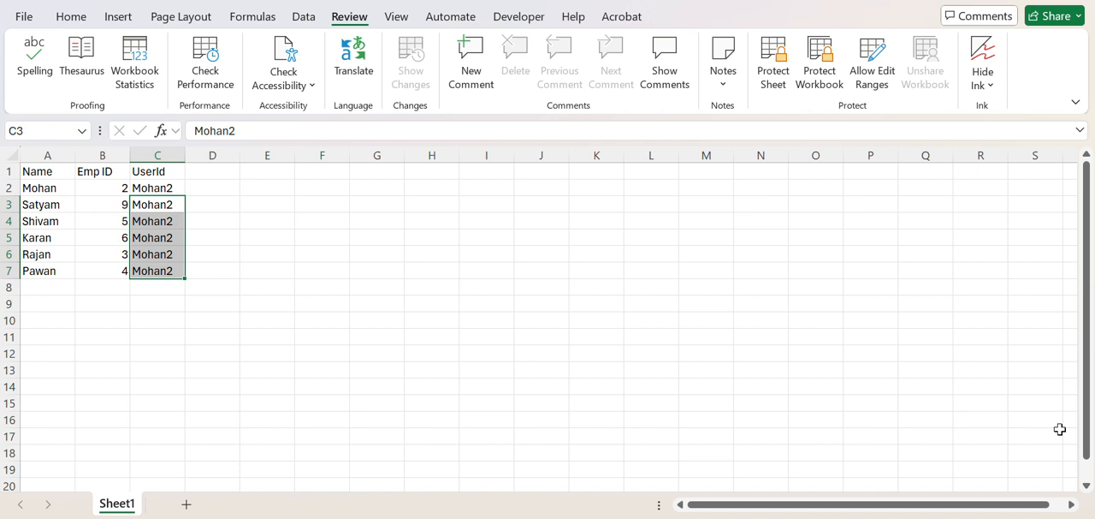
{"action": "key", "text": "Delete"}
{"action": "key", "text": "Up"}
{"action": "key", "text": "Down"}
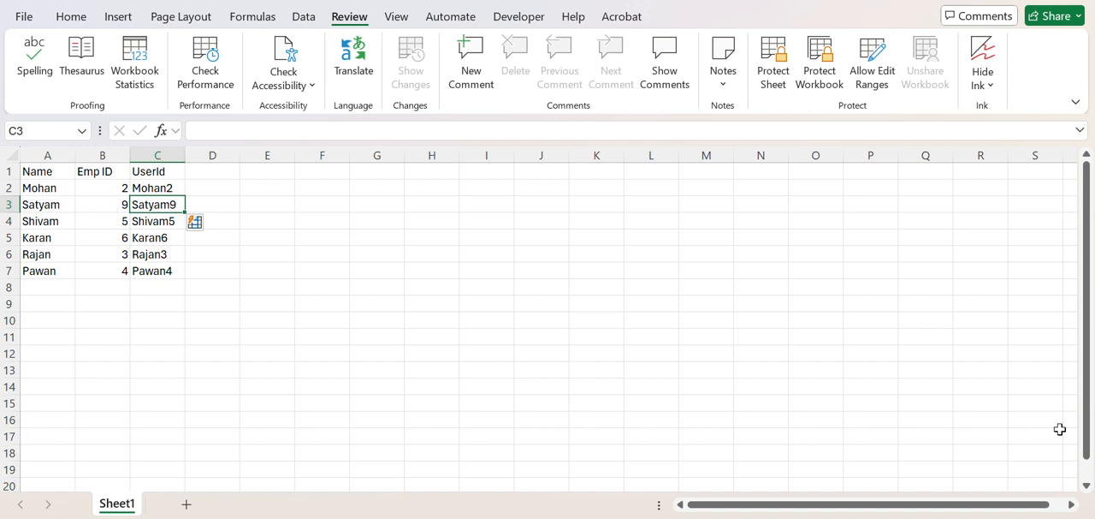
Step: Go through the Flash Fill user IDs in C3:C7 to examine what each cell contains
{"action": "key", "text": "Down"}
{"action": "key", "text": "Down"}
{"action": "key", "text": "Down"}
{"action": "key", "text": "Down"}
{"action": "key", "text": "Up"}
{"action": "key", "text": "Up"}
{"action": "key", "text": "Up"}
{"action": "key", "text": "Up"}
{"action": "key", "text": "Down"}
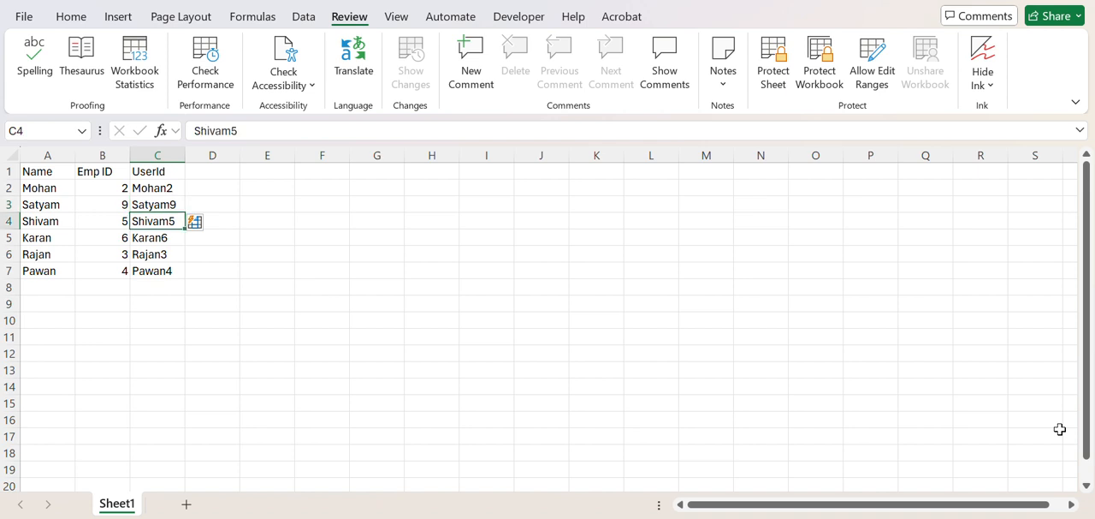
{"action": "key", "text": "Down"}
{"action": "key", "text": "Down"}
{"action": "key", "text": "Up"}
{"action": "key", "text": "Up"}
{"action": "key", "text": "Up"}
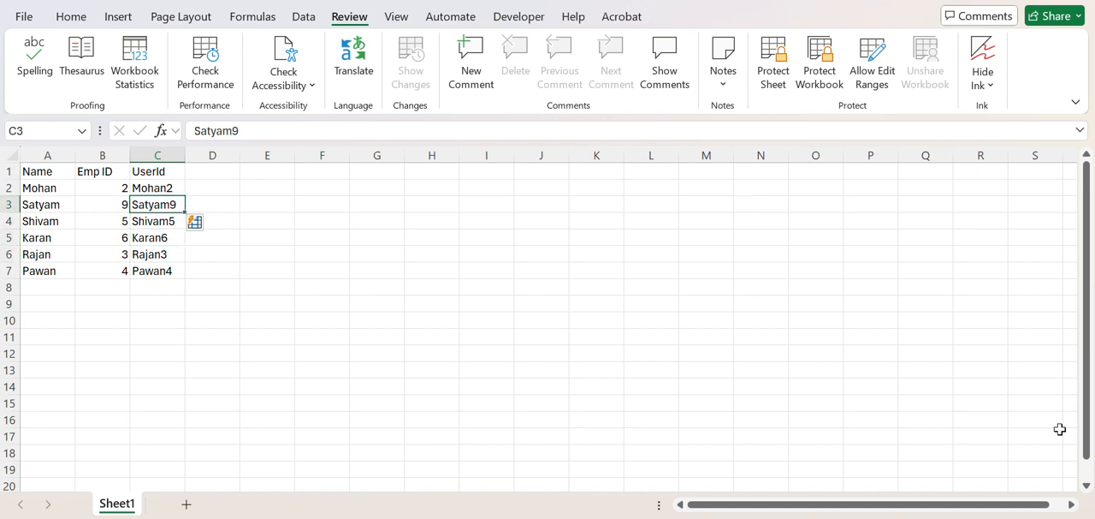
Step: Clear the Flash Fill user IDs from C3:C7
{"action": "key", "text": "shift+Down"}
{"action": "key", "text": "shift+Down"}
{"action": "key", "text": "shift+Down"}
{"action": "key", "text": "shift+Down"}
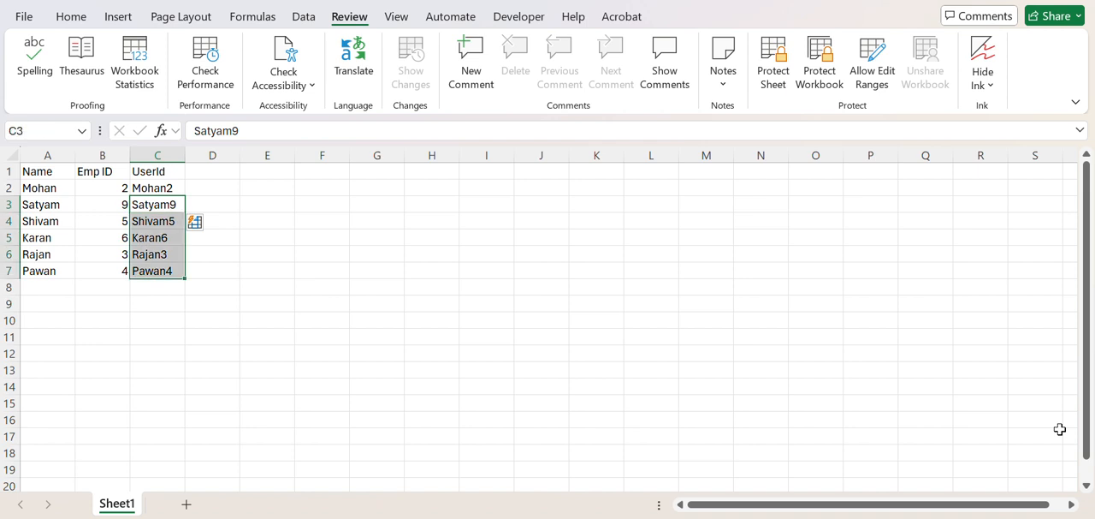
{"action": "key", "text": "Delete"}
Step: Replace the user ID in C2 with the formula =CONCATENATE(A2,B2)
{"action": "key", "text": "Up"}
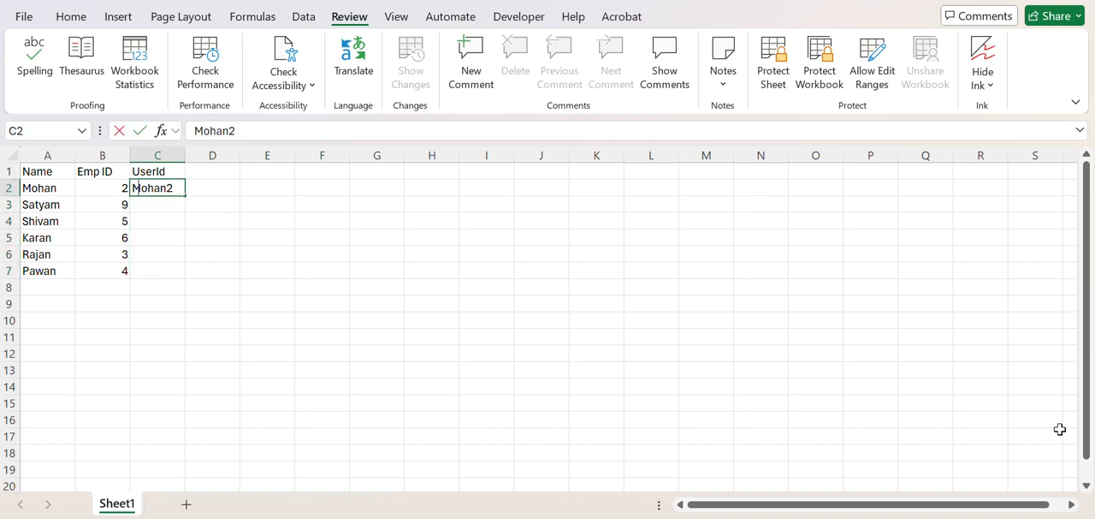
{"action": "type", "text": "=conc"}
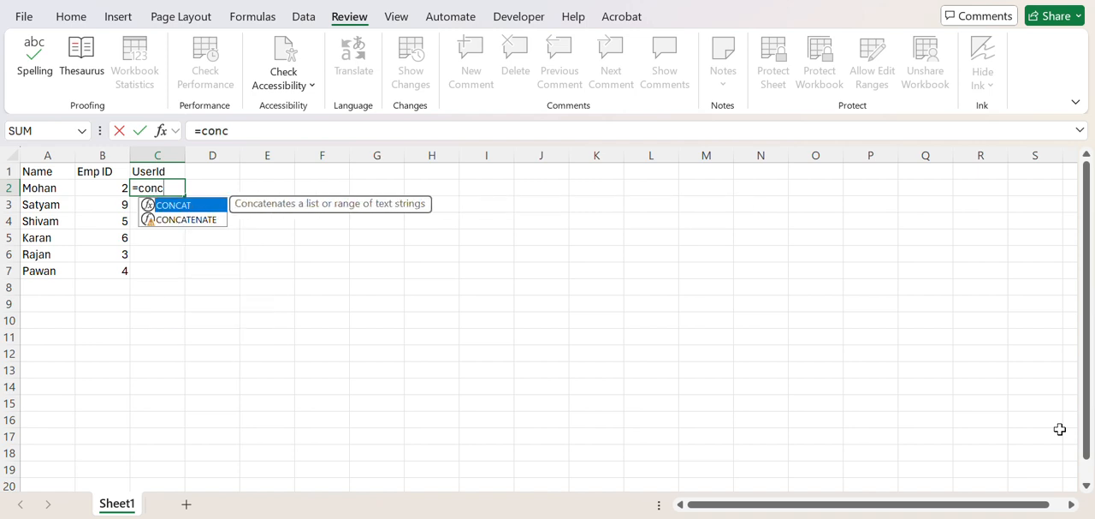
{"action": "key", "text": "Down"}
{"action": "key", "text": "Tab"}
{"action": "key", "text": "Left"}
{"action": "key", "text": "Left"}
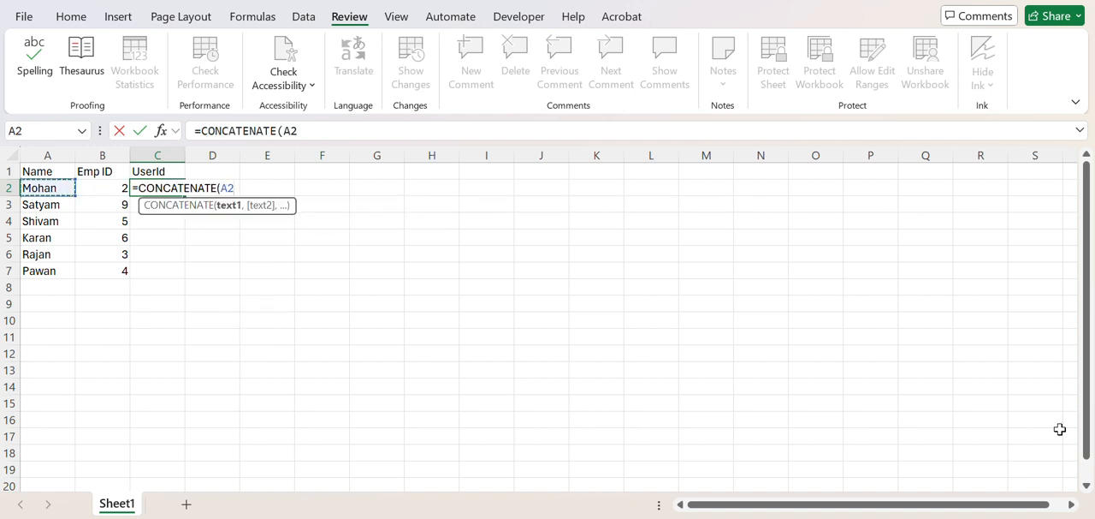
{"action": "type", "text": ","}
{"action": "key", "text": "Left"}
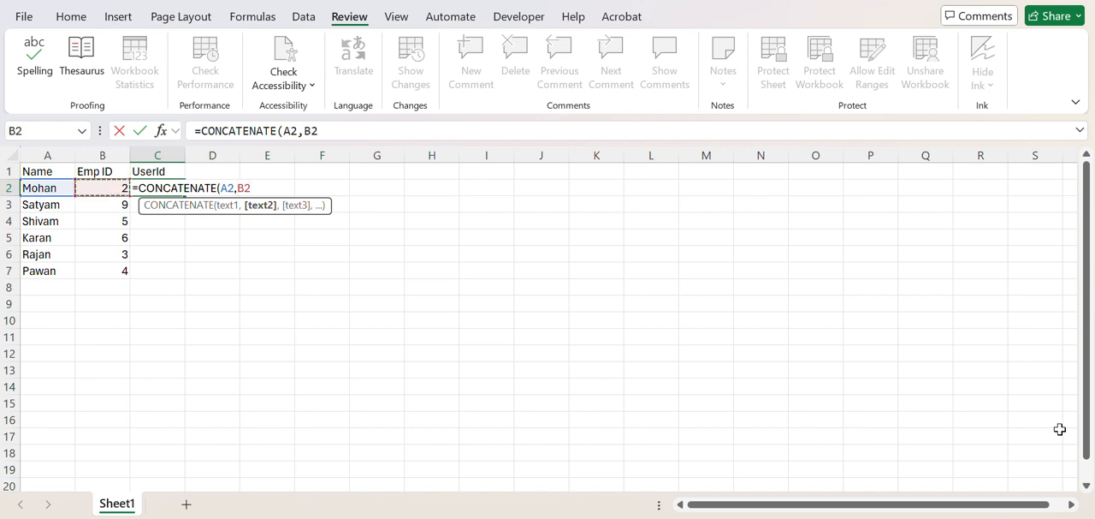
{"action": "type", "text": ")"}
{"action": "key", "text": "Return"}
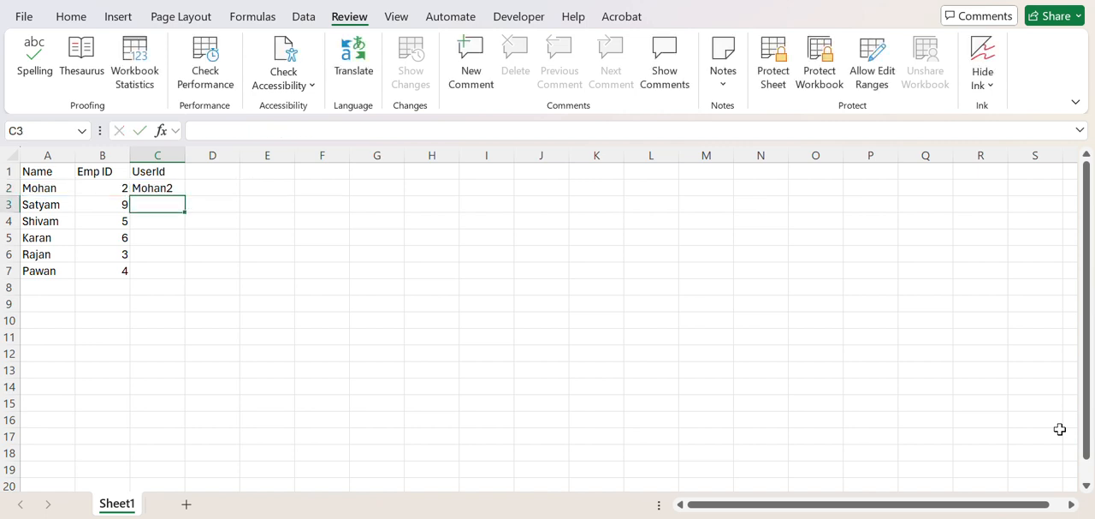
Step: Fill the CONCATENATE formula from C2 down through C7
{"action": "key", "text": "Up"}
{"action": "key", "text": "shift+Down"}
{"action": "key", "text": "shift+Down"}
{"action": "key", "text": "shift+Down"}
{"action": "key", "text": "shift+Down"}
{"action": "key", "text": "shift+Down"}
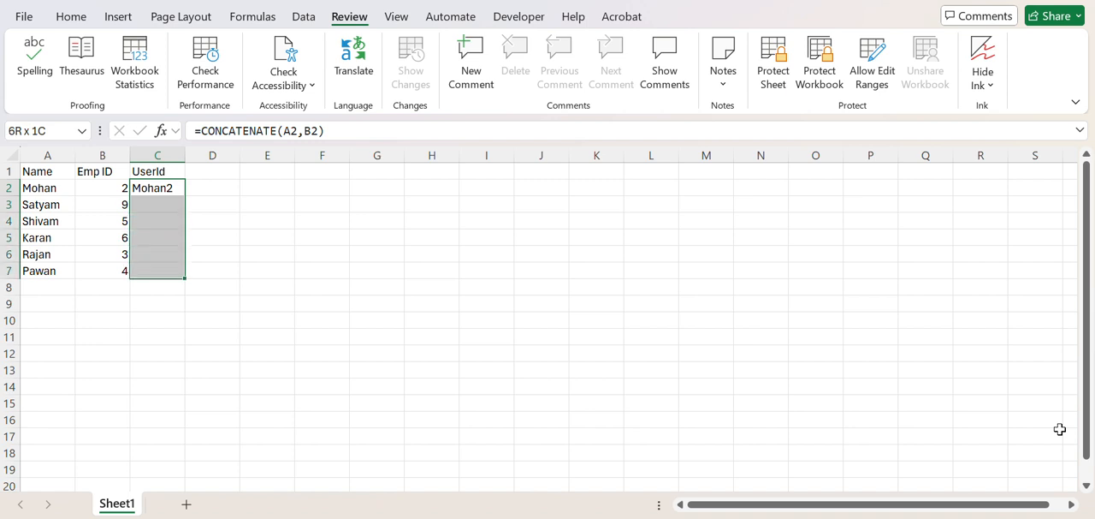
{"action": "key", "text": "ctrl+d"}
Step: Go through the UserId column cell by cell to examine the filled formulas
{"action": "key", "text": "Down"}
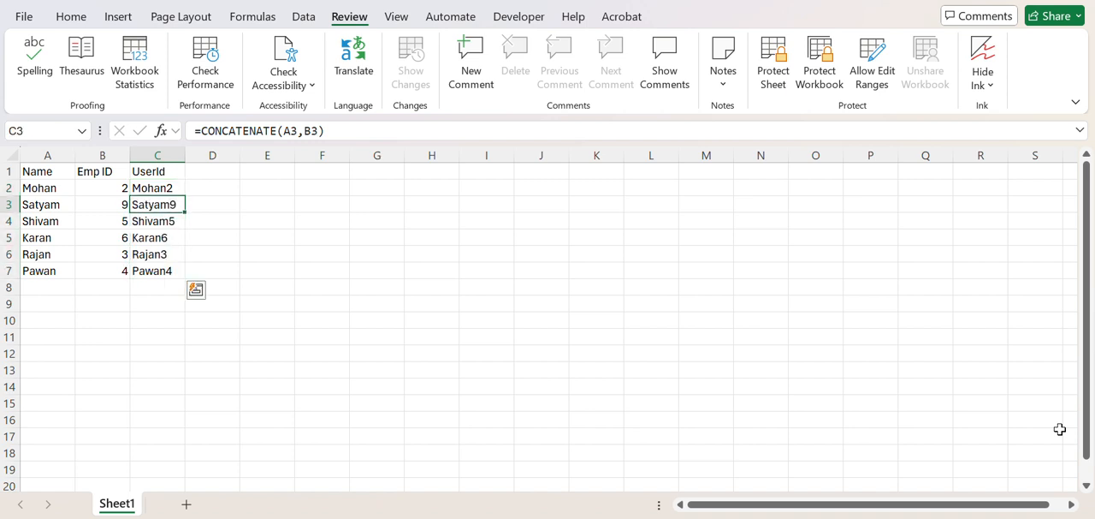
{"action": "key", "text": "Down"}
{"action": "key", "text": "Down"}
{"action": "key", "text": "Down"}
{"action": "key", "text": "Down"}
{"action": "key", "text": "Down"}
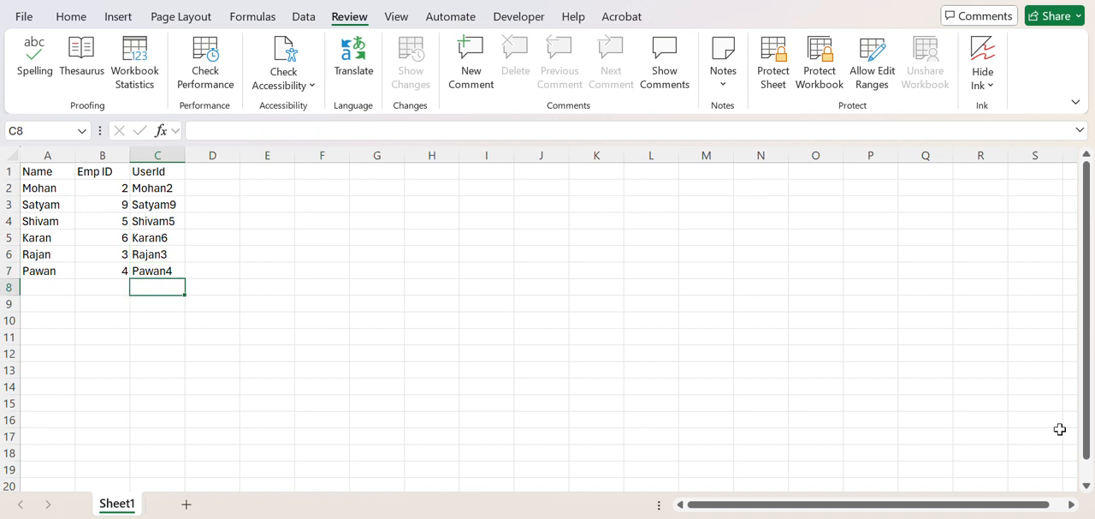
{"action": "key", "text": "Up"}
{"action": "key", "text": "Up"}
{"action": "key", "text": "Up"}
{"action": "key", "text": "Up"}
{"action": "key", "text": "Up"}
{"action": "key", "text": "Up"}
{"action": "key", "text": "Up"}
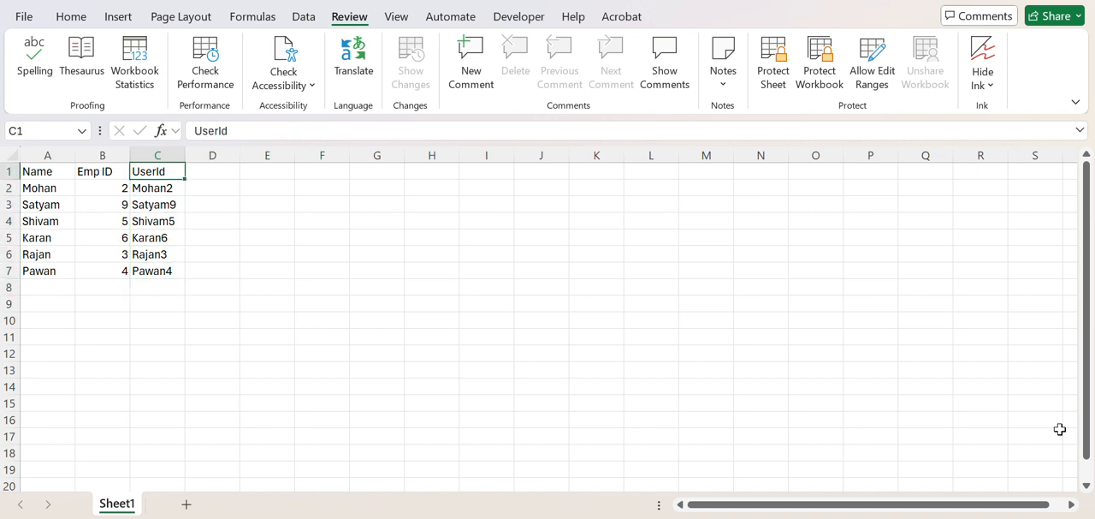
{"action": "key", "text": "Down"}
Step: Highlight the complete CONCATENATE formula of C4 for inspection and leave it unedited
{"action": "key", "text": "Down"}
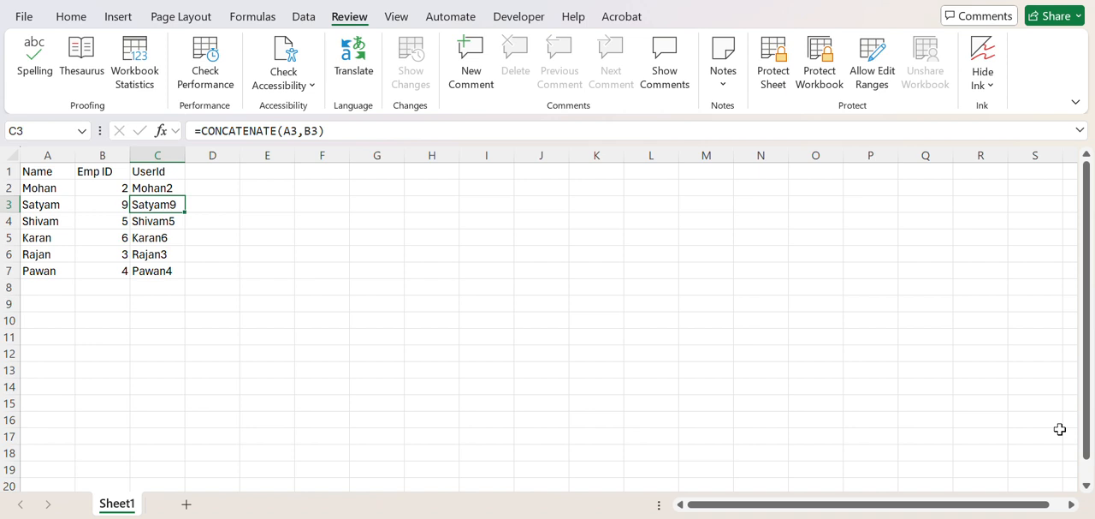
{"action": "key", "text": "Down"}
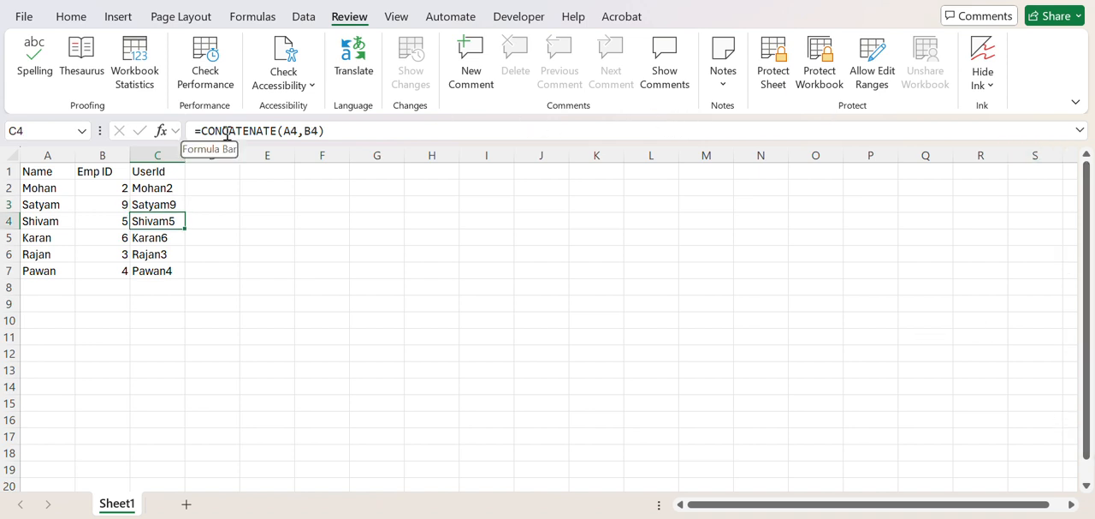
{"action": "left_click", "coordinate": [343, 133]}
{"action": "left_click_drag", "start_coordinate": [339, 131], "coordinate": [173, 144]}
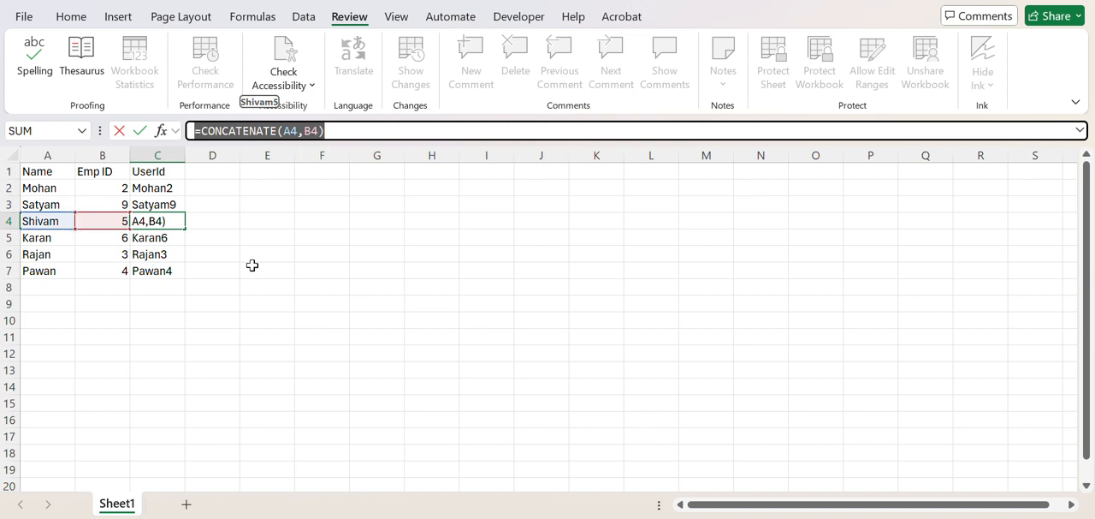
{"action": "key", "text": "Escape"}
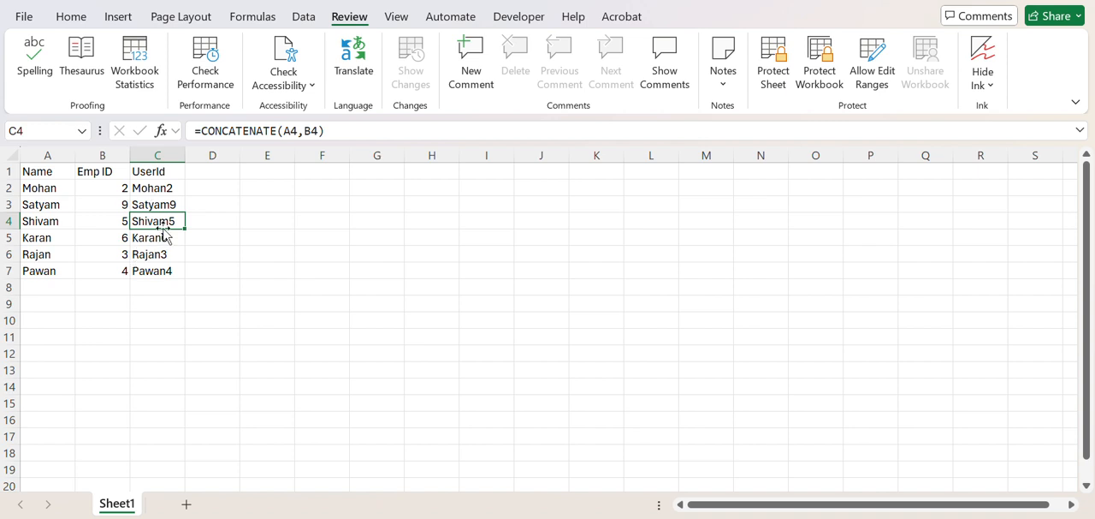
Step: Set the cell protection of the whole data range A1:C7 to Hidden enabled and Locked disabled
{"action": "left_click", "coordinate": [99, 189]}
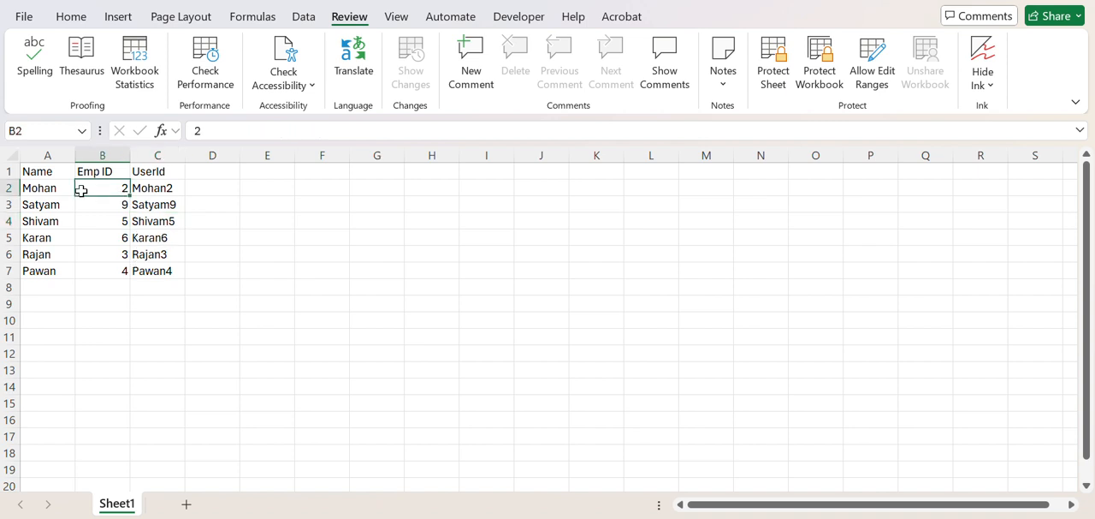
{"action": "key", "text": "ctrl+a"}
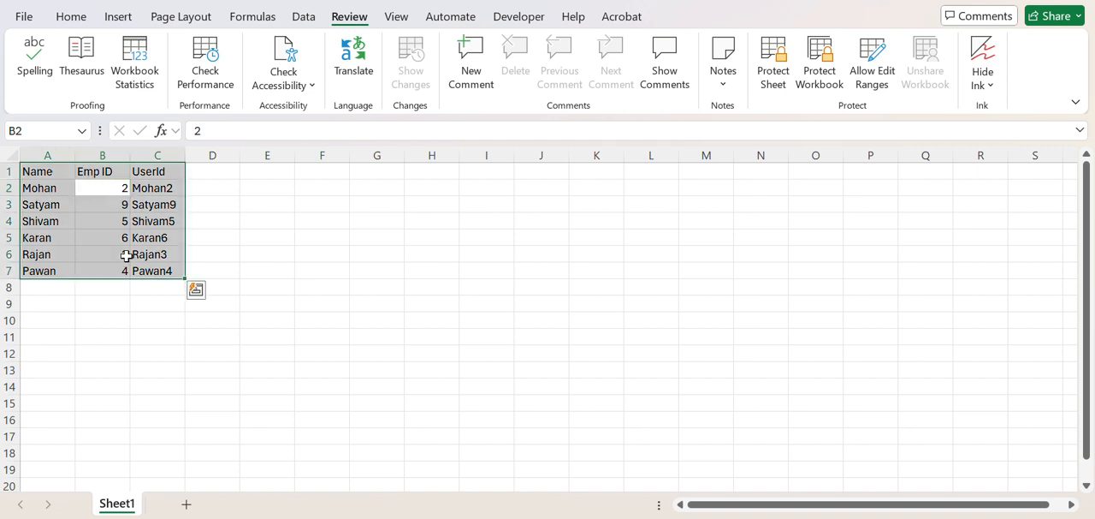
{"action": "key", "text": "ctrl+1"}
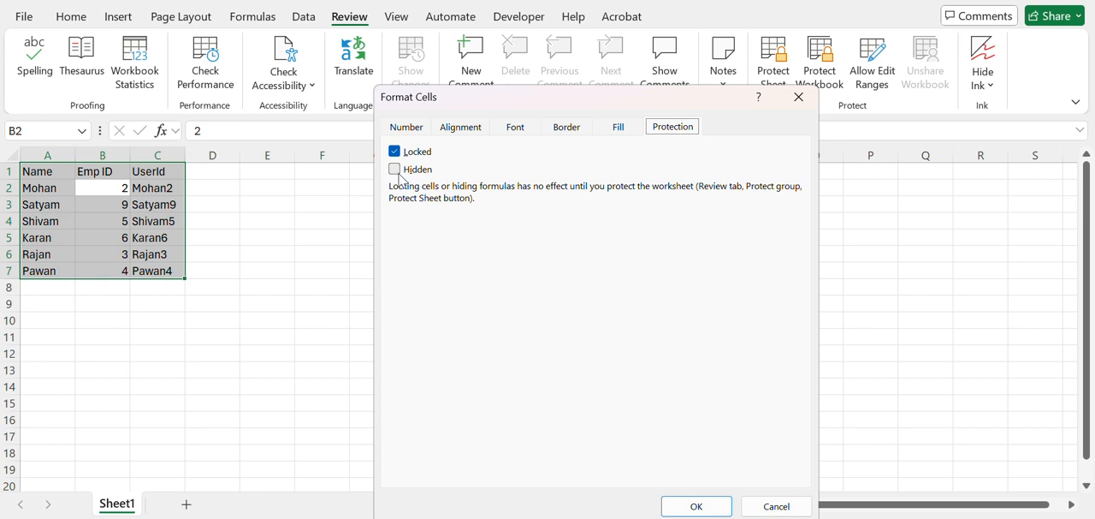
{"action": "left_click", "coordinate": [396, 170]}
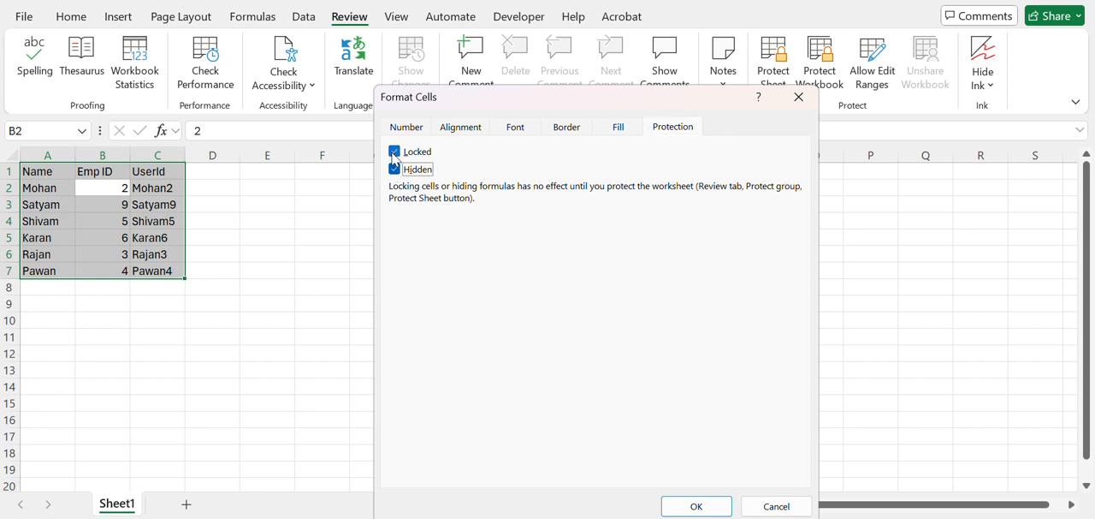
{"action": "left_click", "coordinate": [393, 152]}
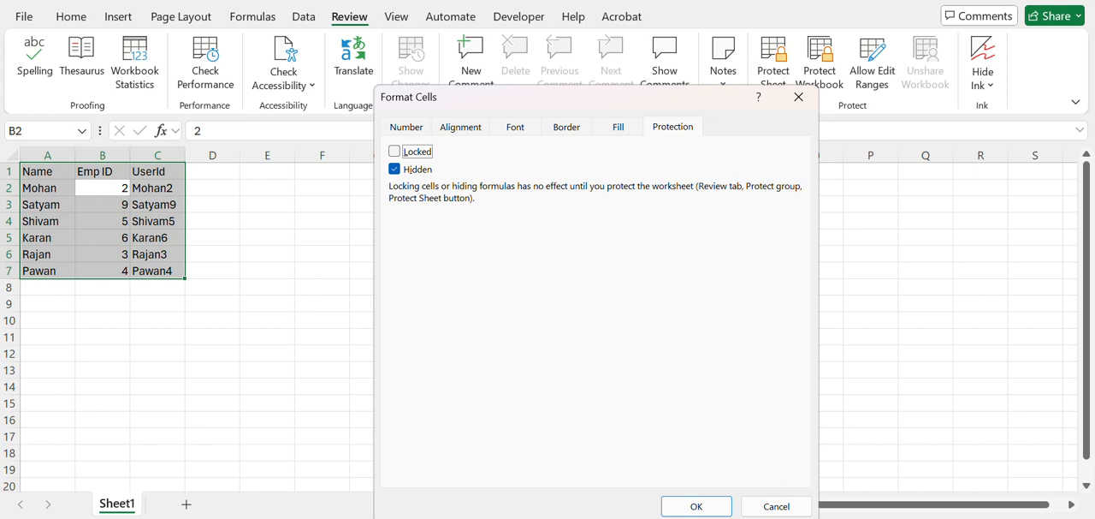
{"action": "left_click", "coordinate": [706, 506]}
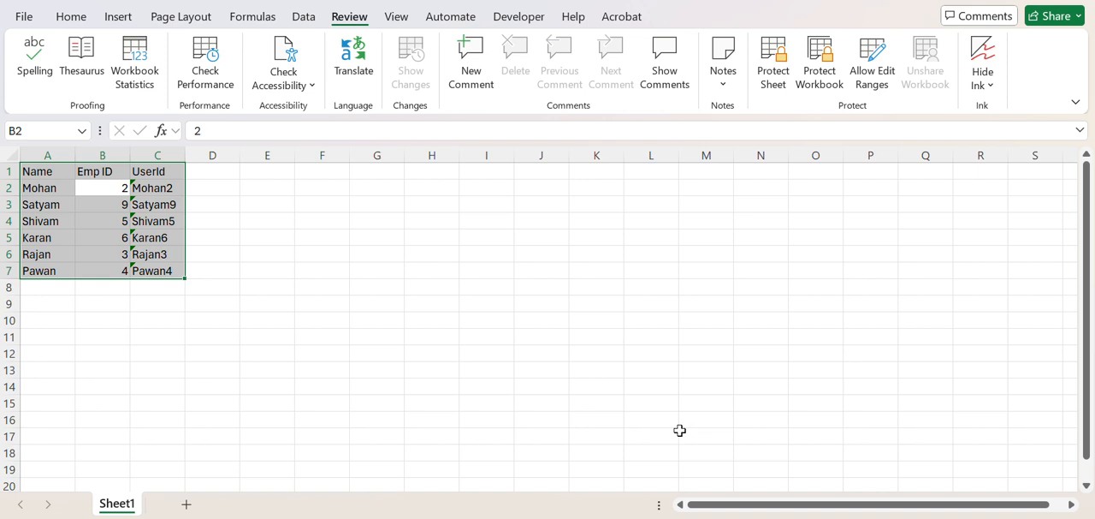
Step: Protect the sheet without a password, allowing only the selection of locked and unlocked cells
{"action": "left_click", "coordinate": [775, 72]}
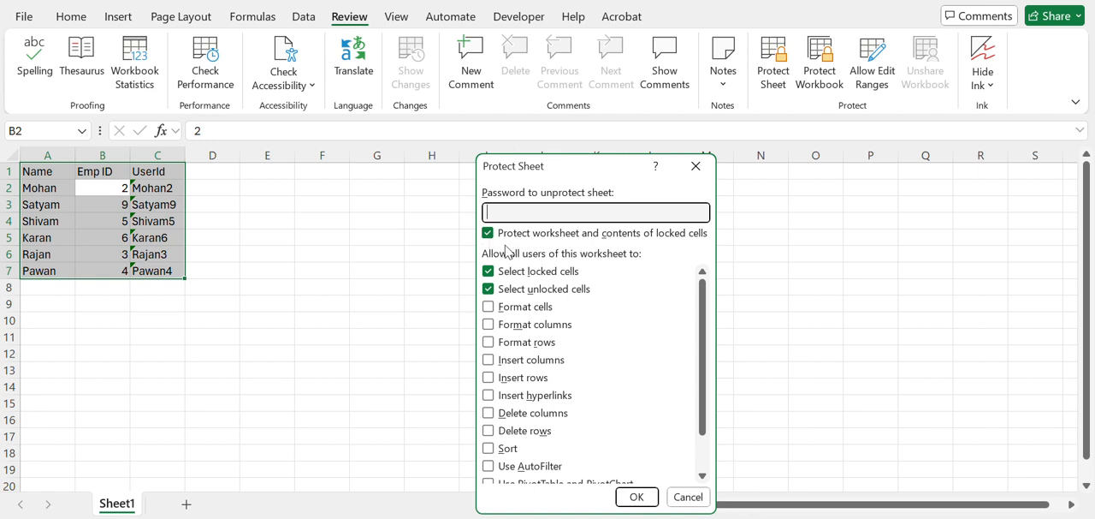
{"action": "left_click", "coordinate": [636, 497]}
Step: Go through the UserId cells on the protected sheet to check whether their formulas are displayed
{"action": "left_click", "coordinate": [151, 192]}
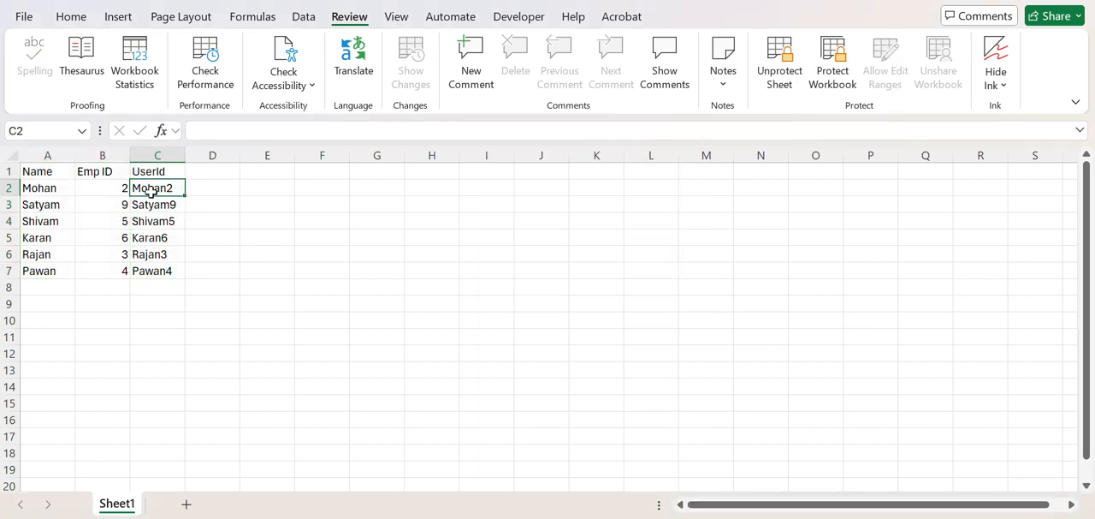
{"action": "key", "text": "Down"}
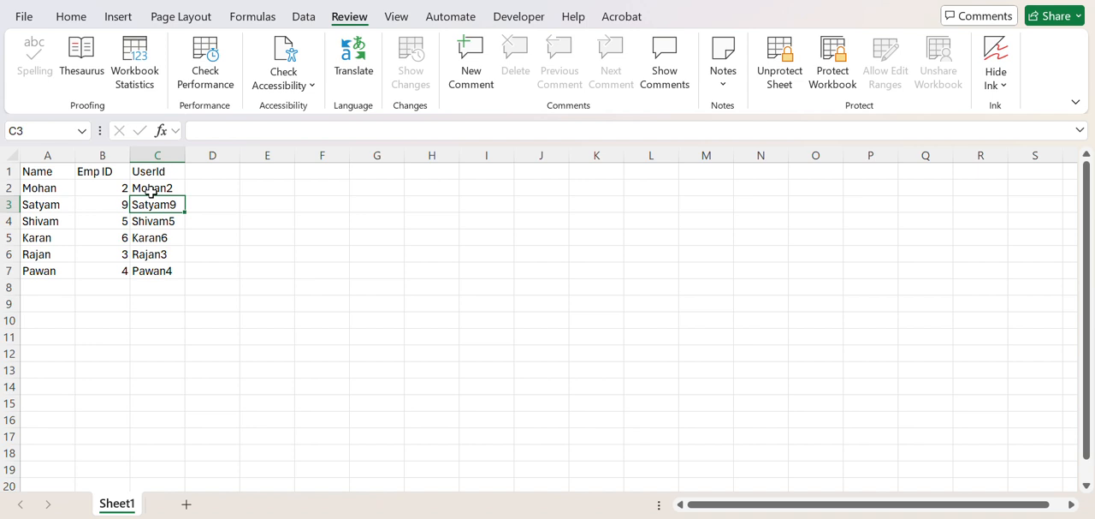
{"action": "key", "text": "Down"}
{"action": "key", "text": "Down"}
{"action": "key", "text": "Down"}
{"action": "key", "text": "Down"}
{"action": "key", "text": "Up"}
{"action": "key", "text": "Up"}
{"action": "key", "text": "Up"}
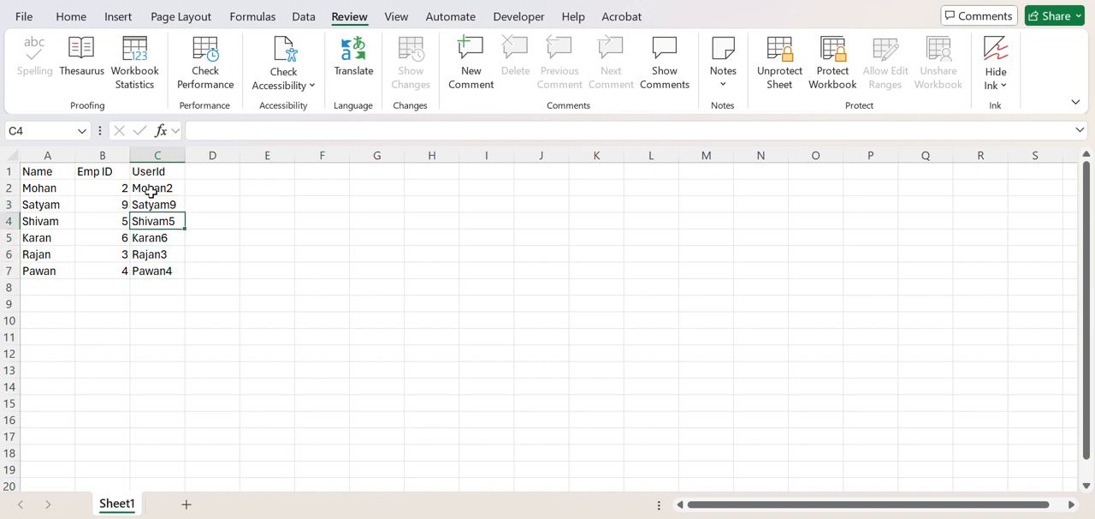
Step: Step through the UserId cells from C2 to C7 and back to look for formulas in the formula bar
{"action": "key", "text": "Up"}
{"action": "key", "text": "Up"}
{"action": "key", "text": "Up"}
{"action": "key", "text": "Down"}
{"action": "key", "text": "Down"}
{"action": "key", "text": "Down"}
{"action": "key", "text": "Down"}
{"action": "key", "text": "Down"}
{"action": "key", "text": "Down"}
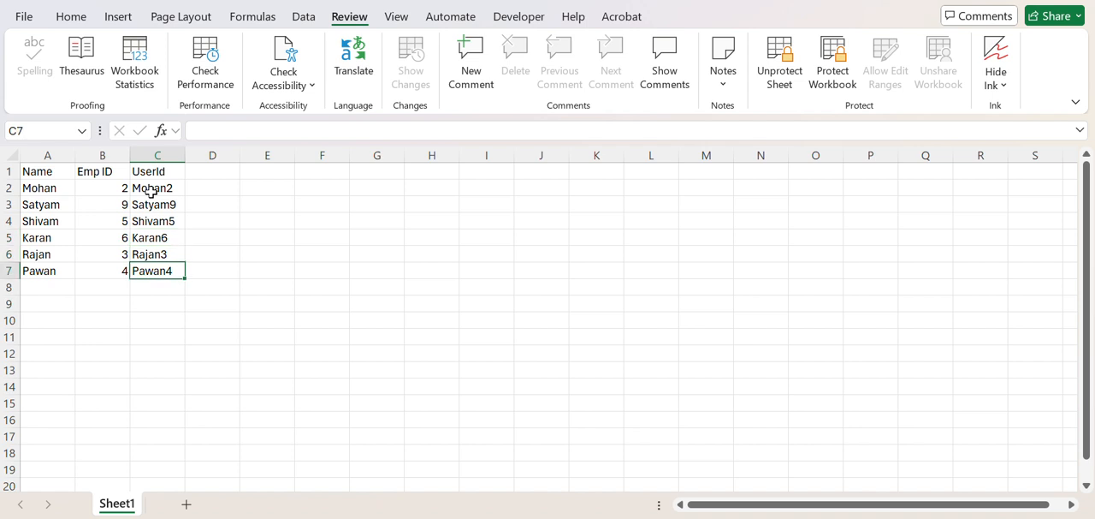
{"action": "key", "text": "Up"}
{"action": "key", "text": "Up"}
{"action": "key", "text": "Up"}
{"action": "key", "text": "Up"}
{"action": "key", "text": "Up"}
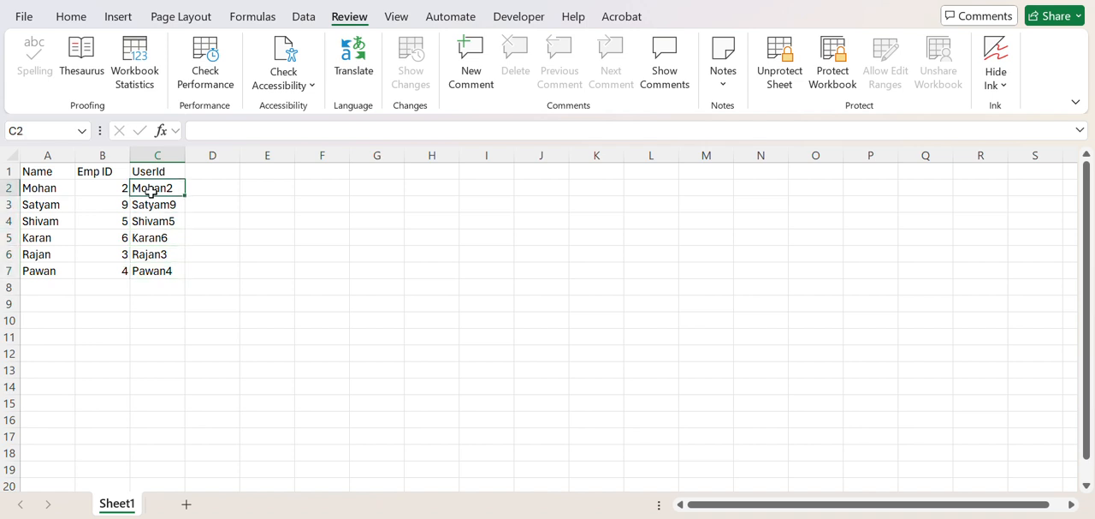
Step: Replace the employee's name in A3 with a different name on the protected sheet
{"action": "key", "text": "Down"}
{"action": "key", "text": "Down"}
{"action": "key", "text": "Left"}
{"action": "key", "text": "Up"}
{"action": "key", "text": "Left"}
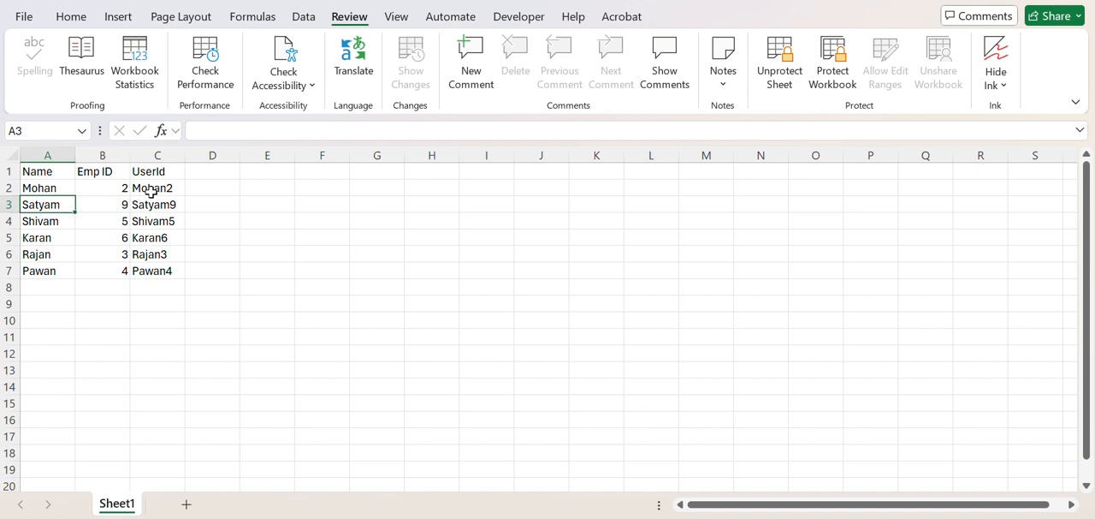
{"action": "type", "text": "Pr"}
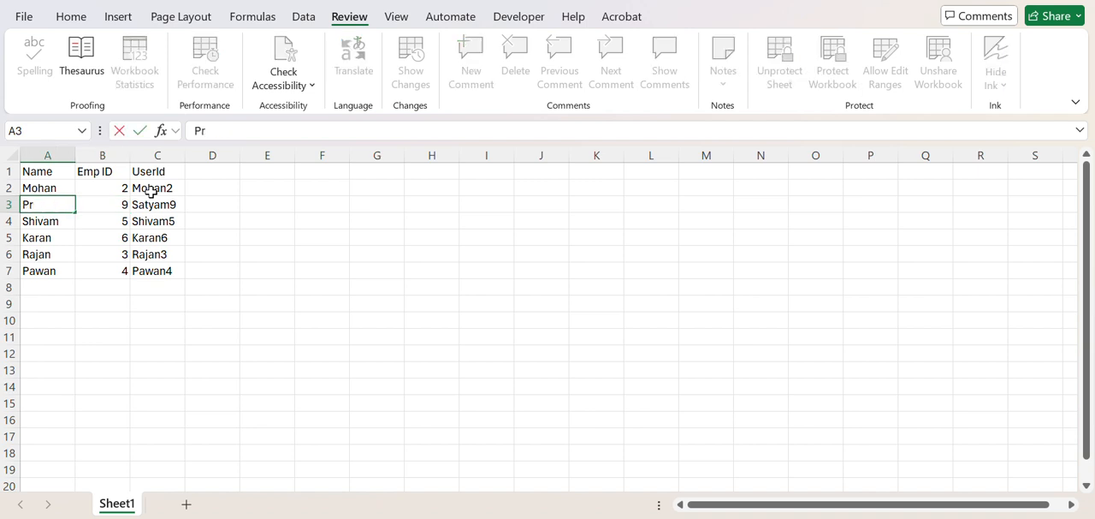
{"action": "type", "text": "ayag"}
{"action": "key", "text": "Return"}
Step: Clear the UserId formula from C7
{"action": "key", "text": "Up"}
{"action": "key", "text": "Up"}
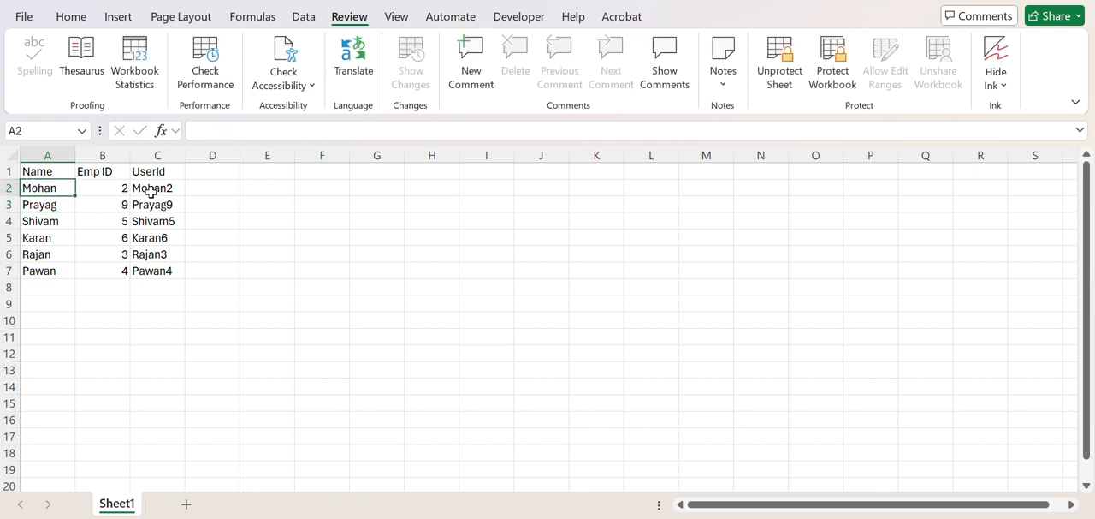
{"action": "left_click", "coordinate": [151, 192]}
{"action": "key", "text": "Down"}
{"action": "key", "text": "Down"}
{"action": "key", "text": "Down"}
{"action": "key", "text": "Down"}
{"action": "key", "text": "Down"}
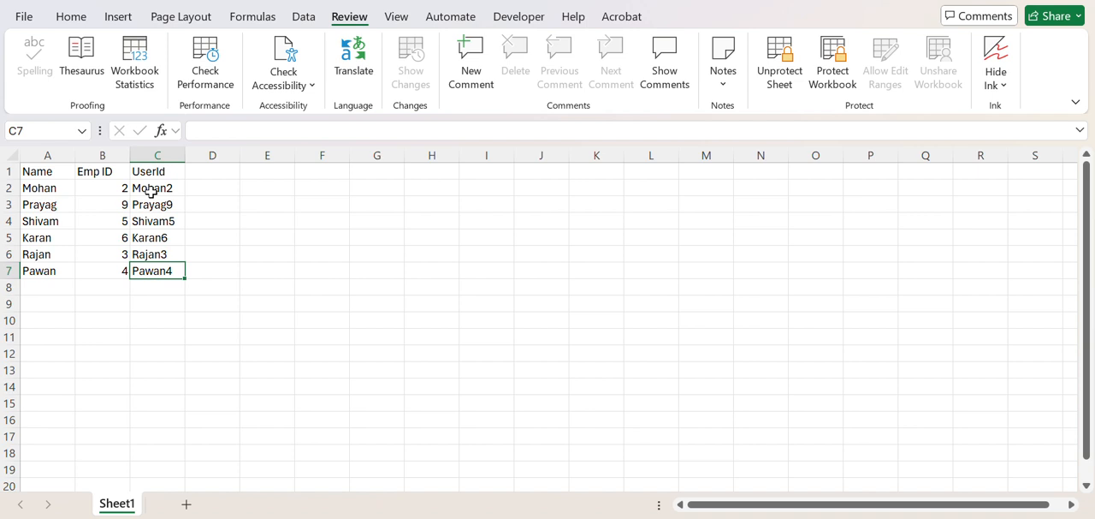
{"action": "key", "text": "Delete"}
{"action": "key", "text": "Right"}
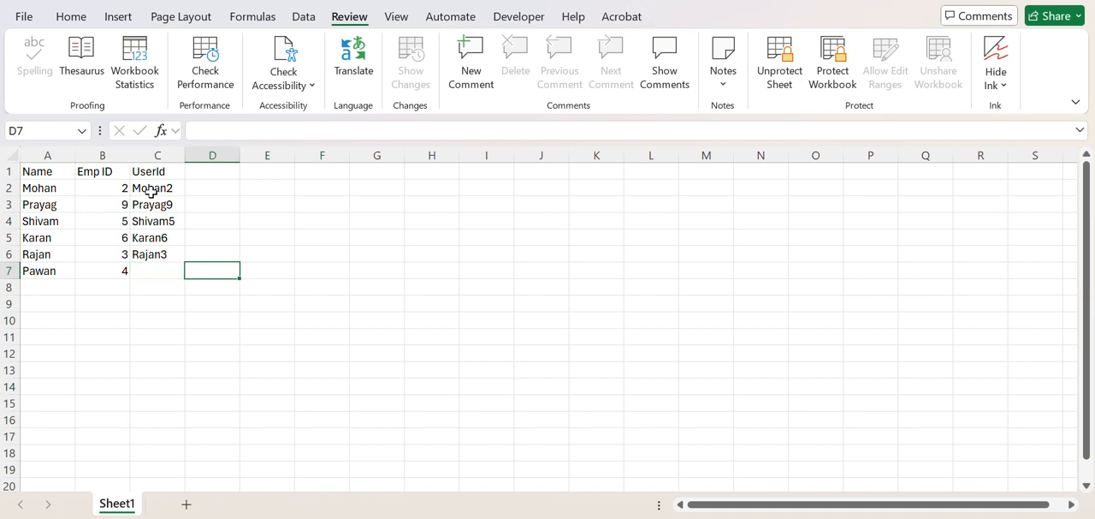
Step: Enter the formula =CONCATENATE(A7,B7) in C7
{"action": "key", "text": "Left"}
{"action": "type", "text": "=con"}
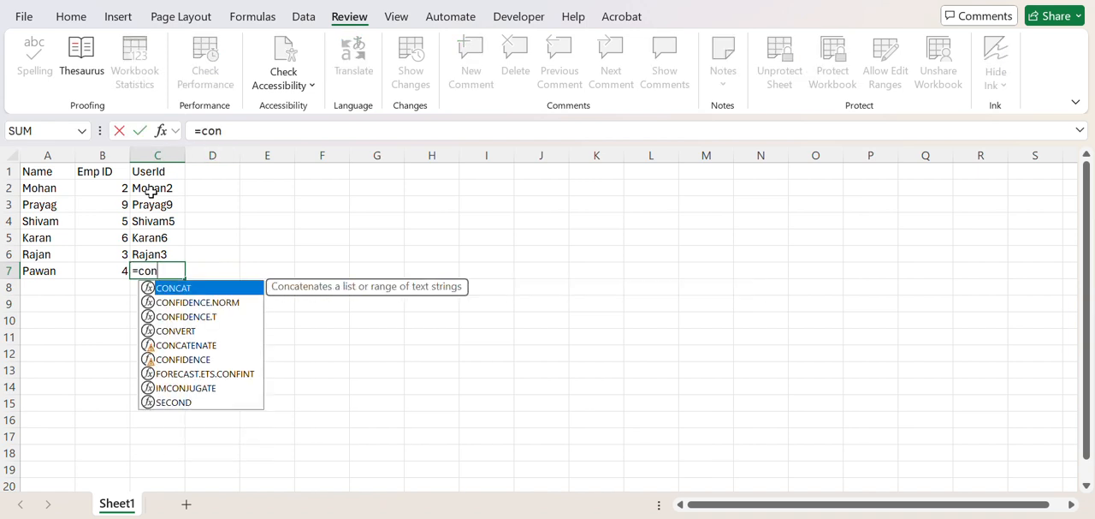
{"action": "type", "text": "ca"}
{"action": "key", "text": "Down"}
{"action": "key", "text": "Tab"}
{"action": "key", "text": "Left"}
{"action": "key", "text": "Left"}
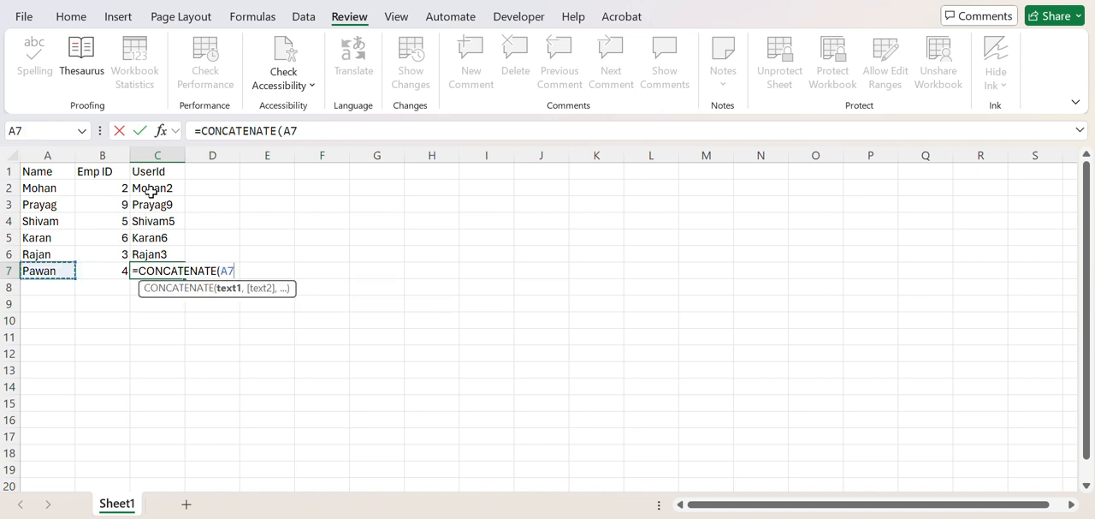
{"action": "type", "text": ","}
{"action": "key", "text": "Left"}
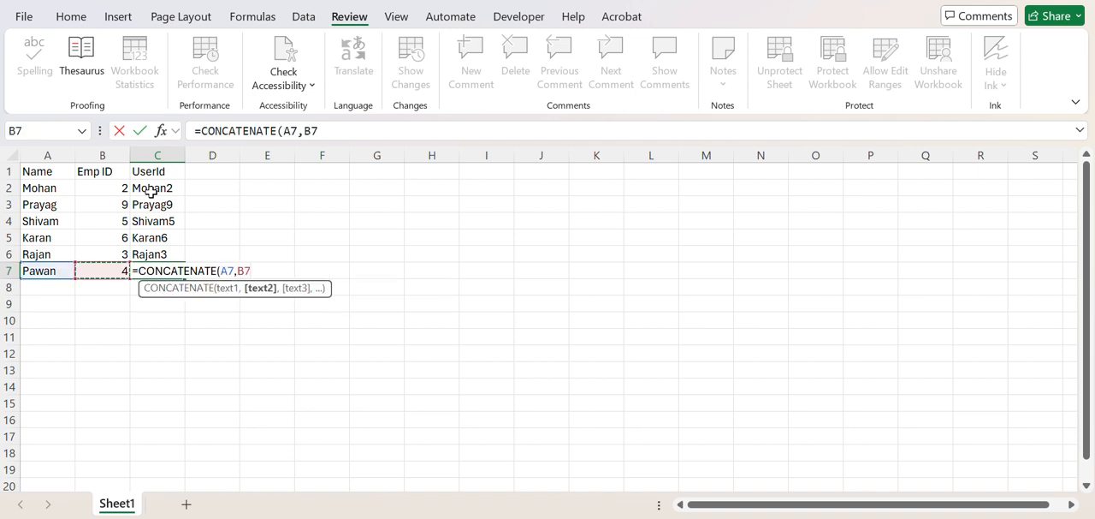
{"action": "type", "text": ")"}
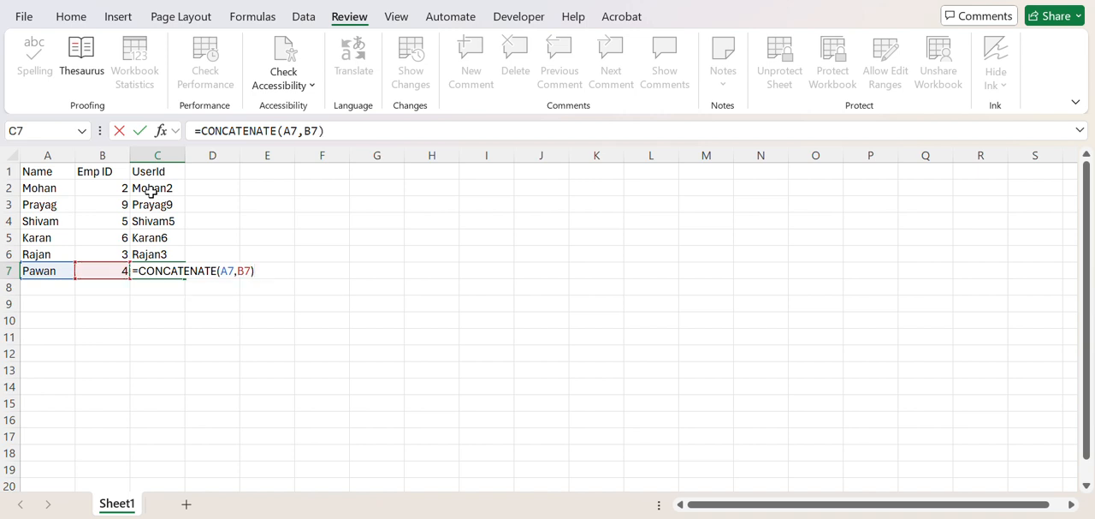
{"action": "key", "text": "Return"}
{"action": "key", "text": "Up"}
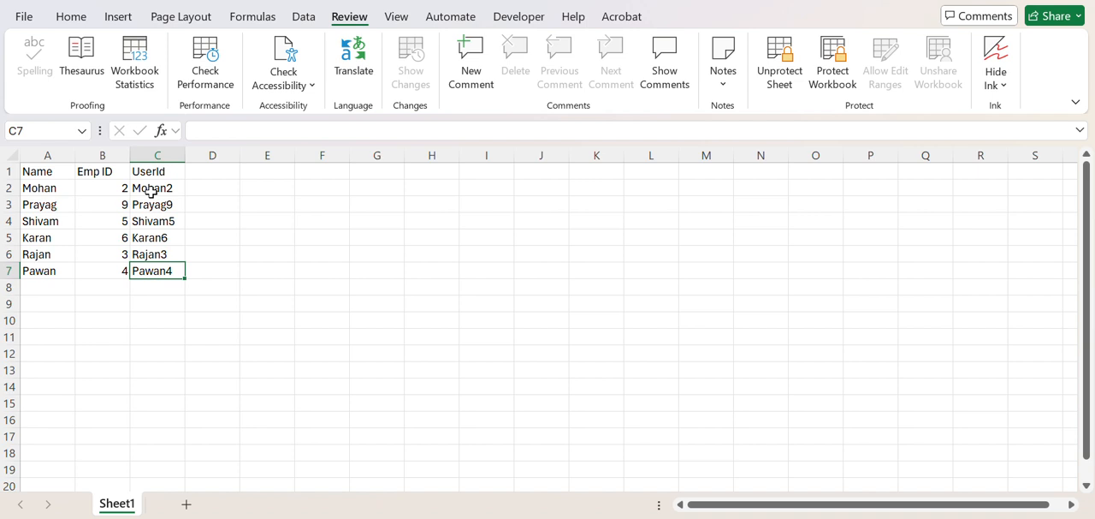
Step: Examine the UserId cells, the header cells and the range A1:C7 for contents displayed in the formula bar under protection
{"action": "key", "text": "Up"}
{"action": "key", "text": "Up"}
{"action": "key", "text": "Up"}
{"action": "key", "text": "Up"}
{"action": "key", "text": "Up"}
{"action": "key", "text": "Up"}
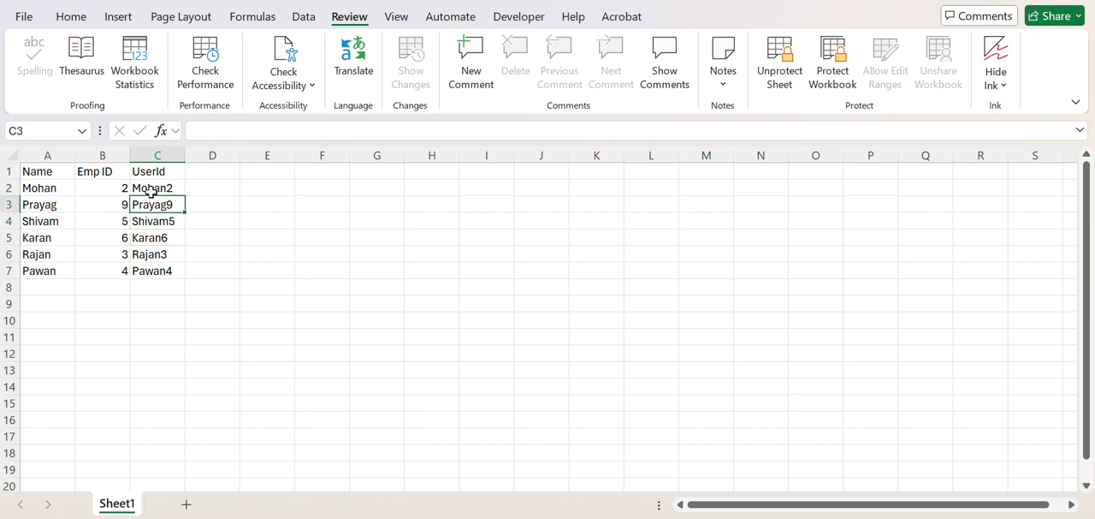
{"action": "key", "text": "Left"}
{"action": "key", "text": "Left"}
{"action": "key", "text": "Right"}
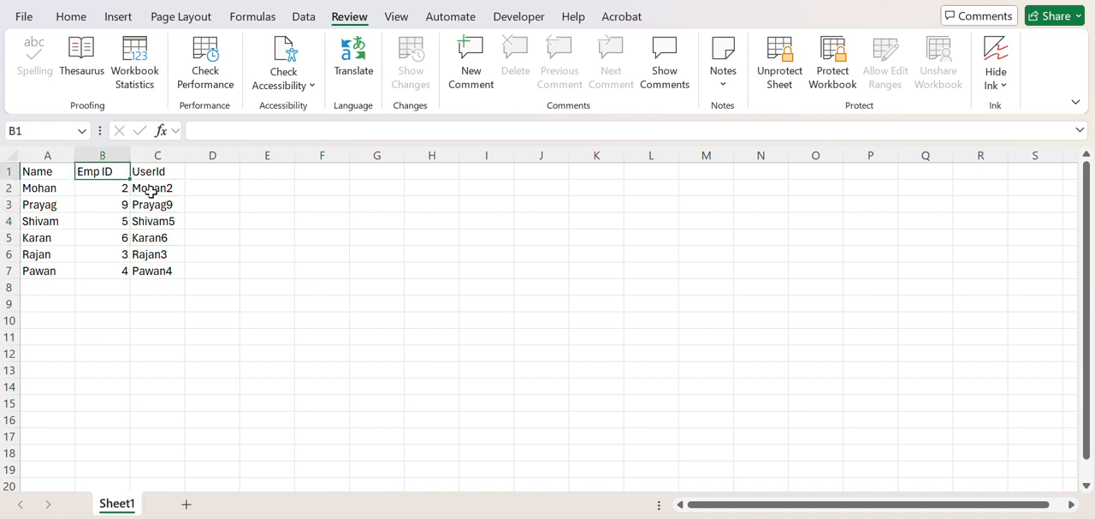
{"action": "key", "text": "Down"}
{"action": "key", "text": "ctrl+Home"}
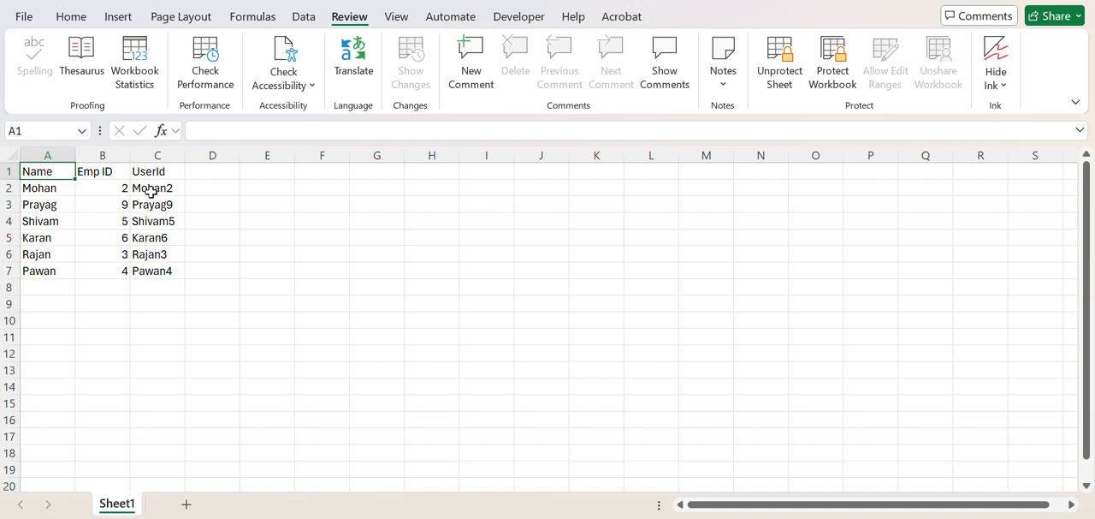
{"action": "key", "text": "ctrl+shift+Right"}
{"action": "key", "text": "ctrl+shift+Down"}
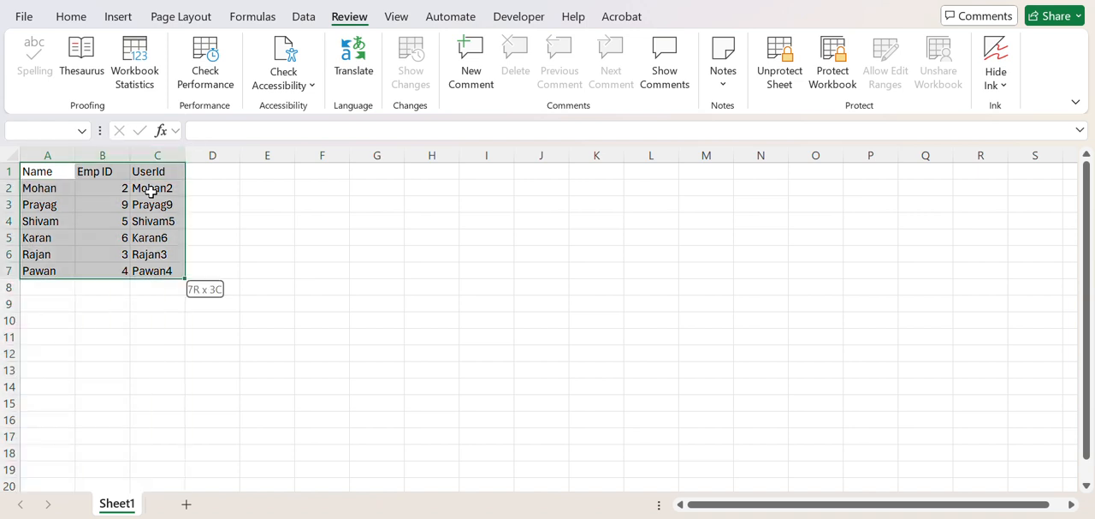
{"action": "key", "text": "ctrl+Home"}
{"action": "key", "text": "Right"}
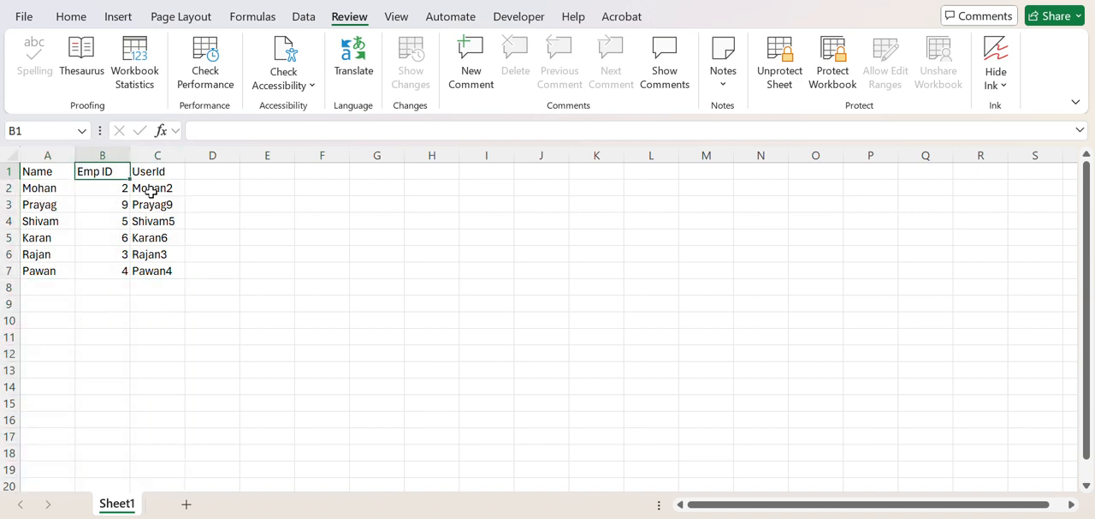
{"action": "key", "text": "Right"}
{"action": "key", "text": "Left"}
{"action": "key", "text": "Left"}
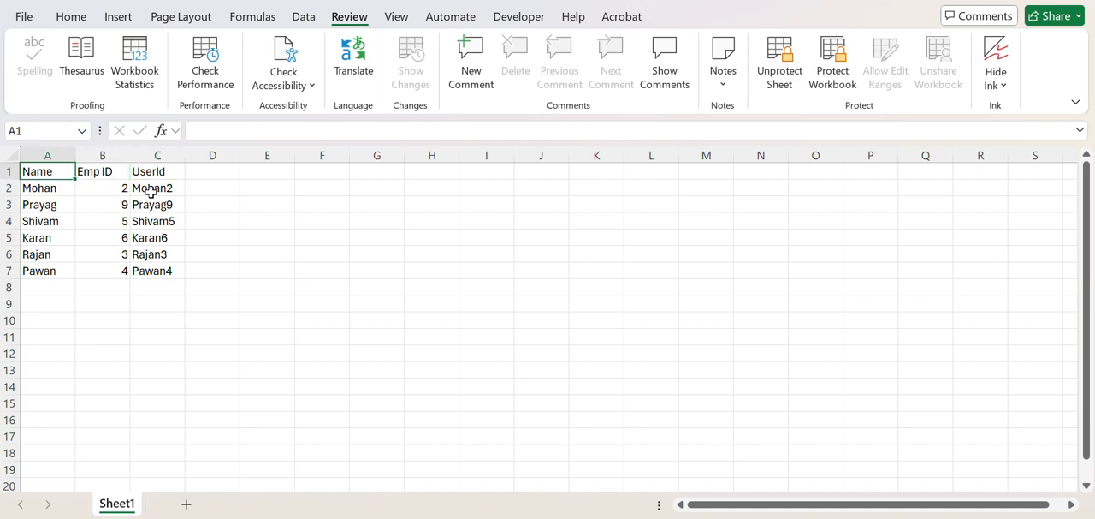
Step: Unprotect the sheet and set the cell protection of B1 to Locked enabled and Hidden disabled
{"action": "key", "text": "Right"}
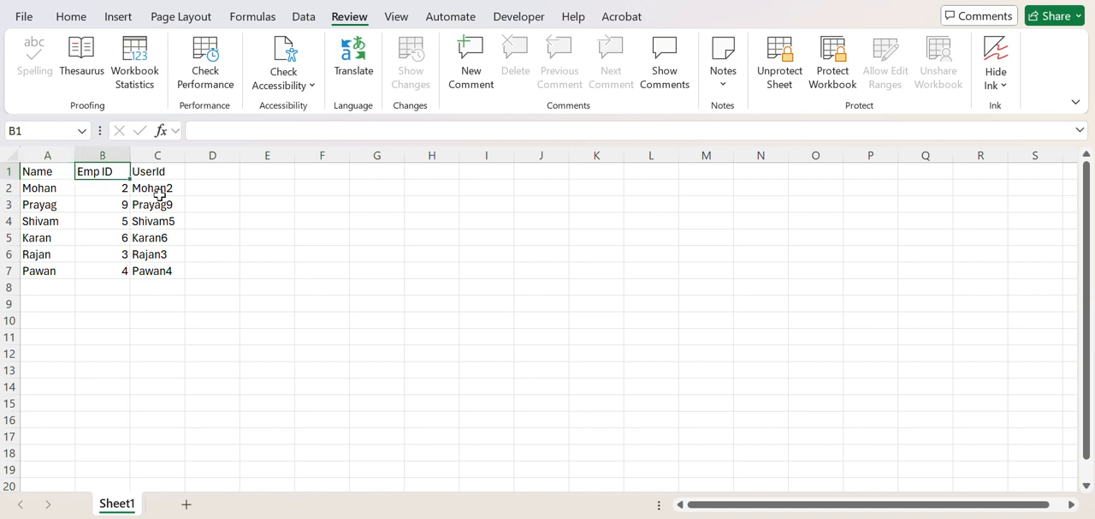
{"action": "left_click", "coordinate": [774, 65]}
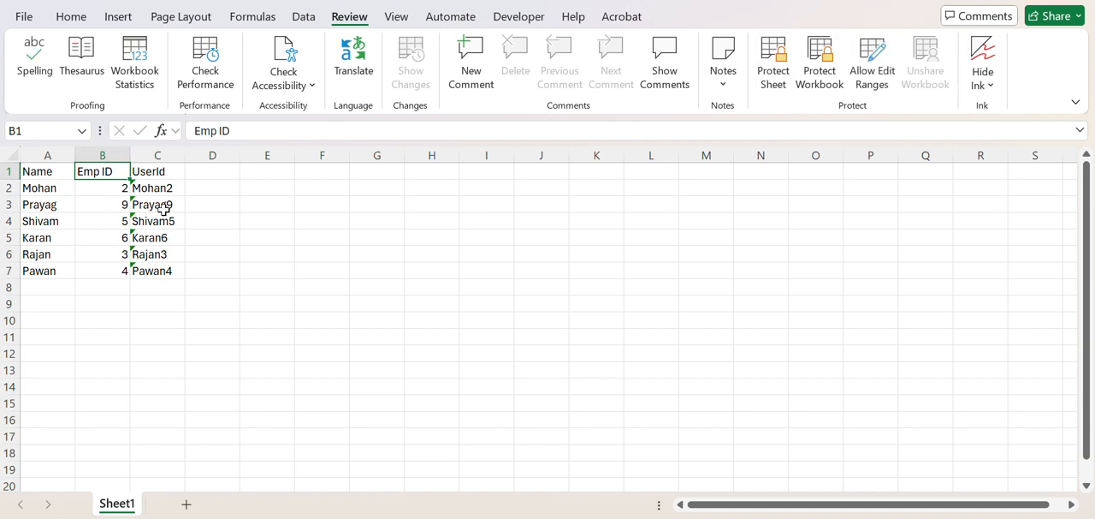
{"action": "key", "text": "ctrl+1"}
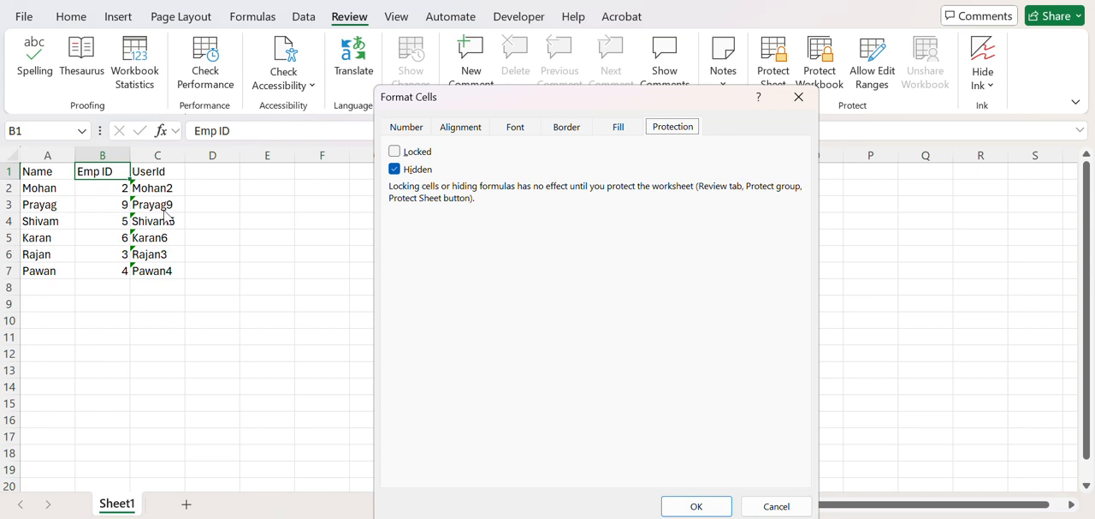
{"action": "left_click", "coordinate": [399, 154]}
{"action": "left_click", "coordinate": [396, 169]}
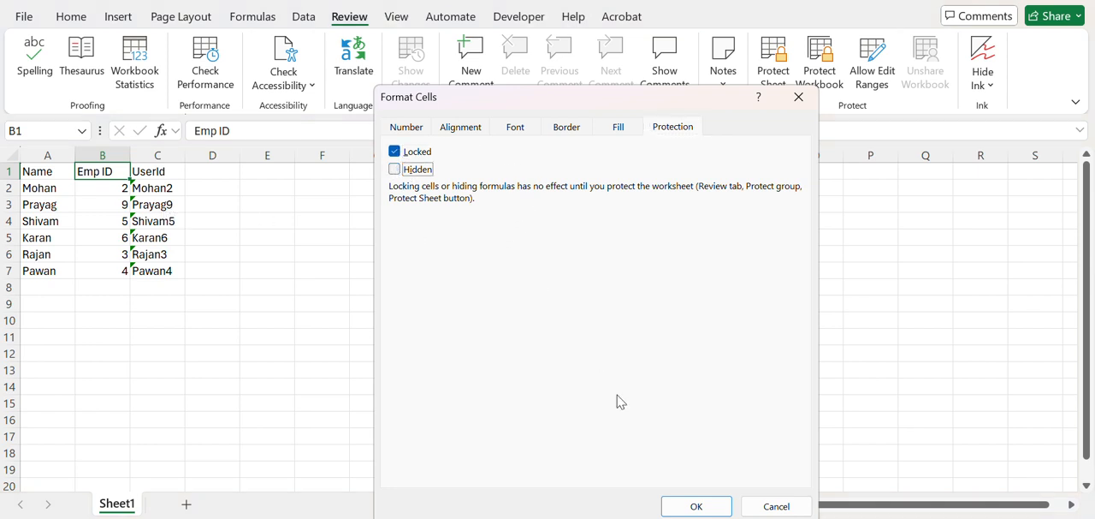
{"action": "left_click", "coordinate": [693, 506]}
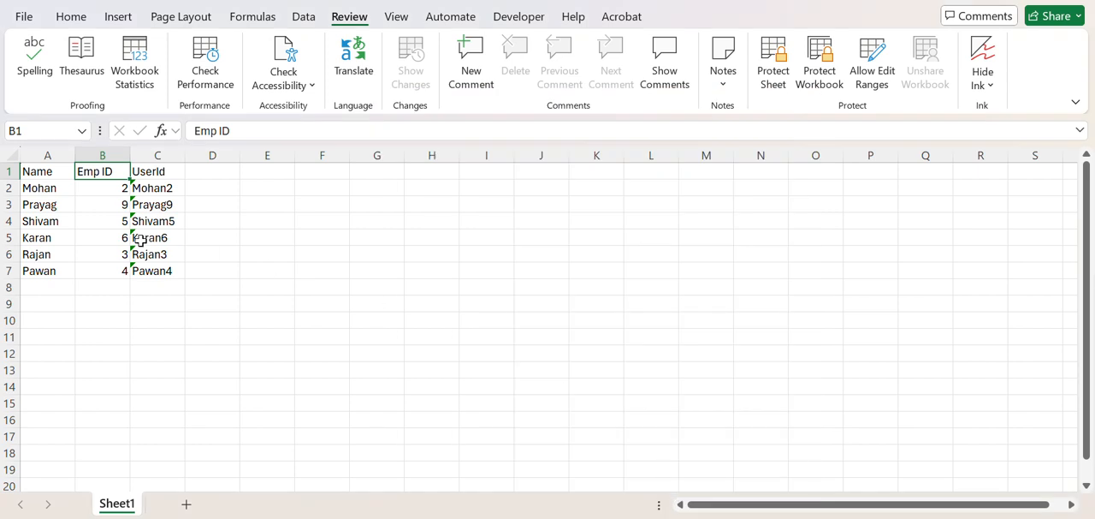
Step: Disable the Hidden protection option for the whole data range A1:C7
{"action": "left_click", "coordinate": [150, 228]}
{"action": "left_click", "coordinate": [152, 172]}
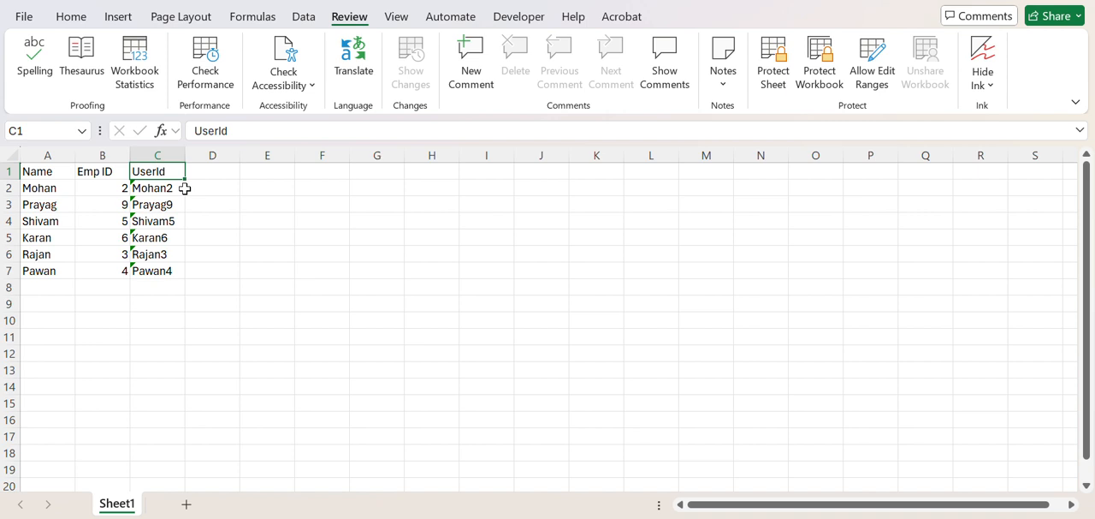
{"action": "key", "text": "ctrl+a"}
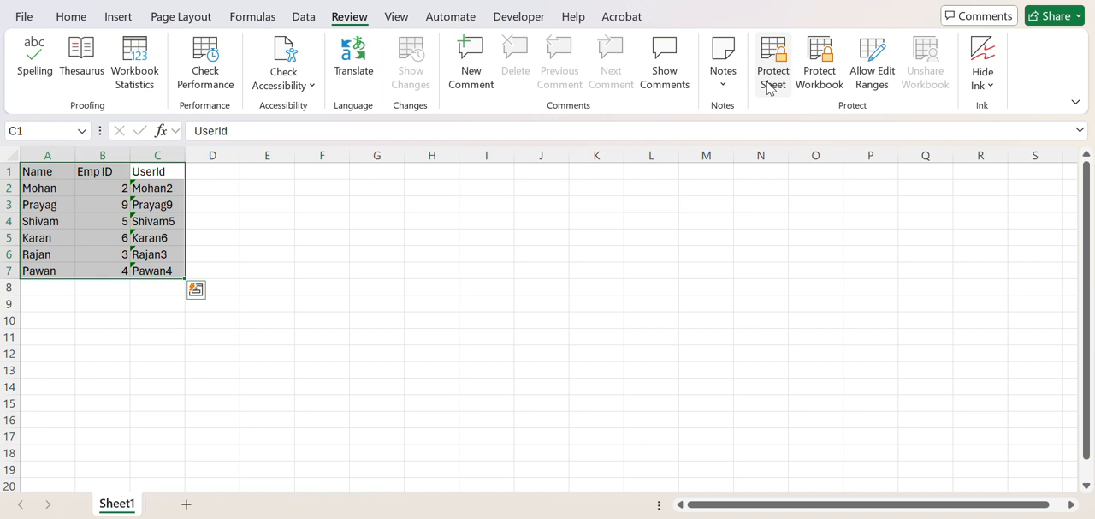
{"action": "key", "text": "ctrl+1"}
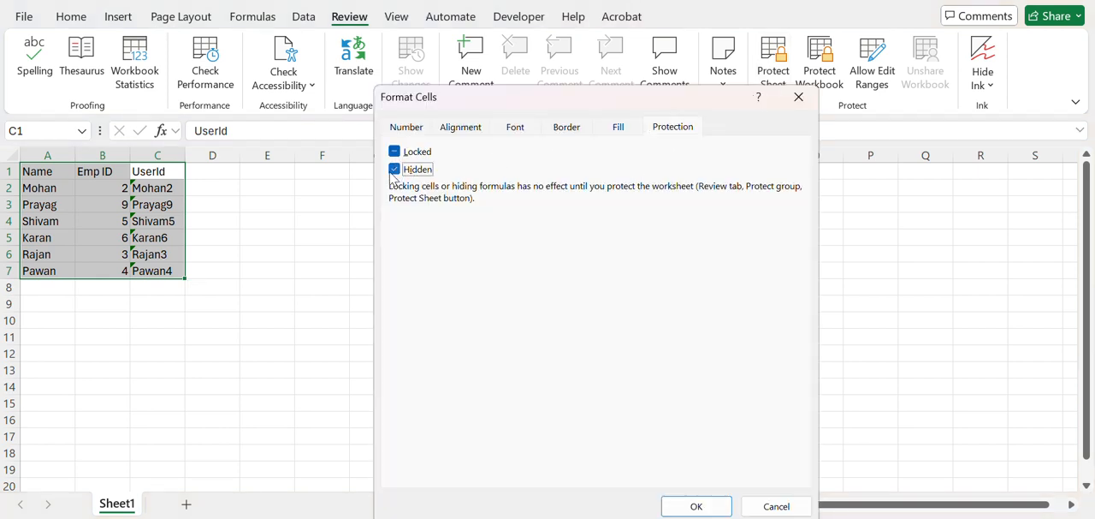
{"action": "left_click", "coordinate": [395, 169]}
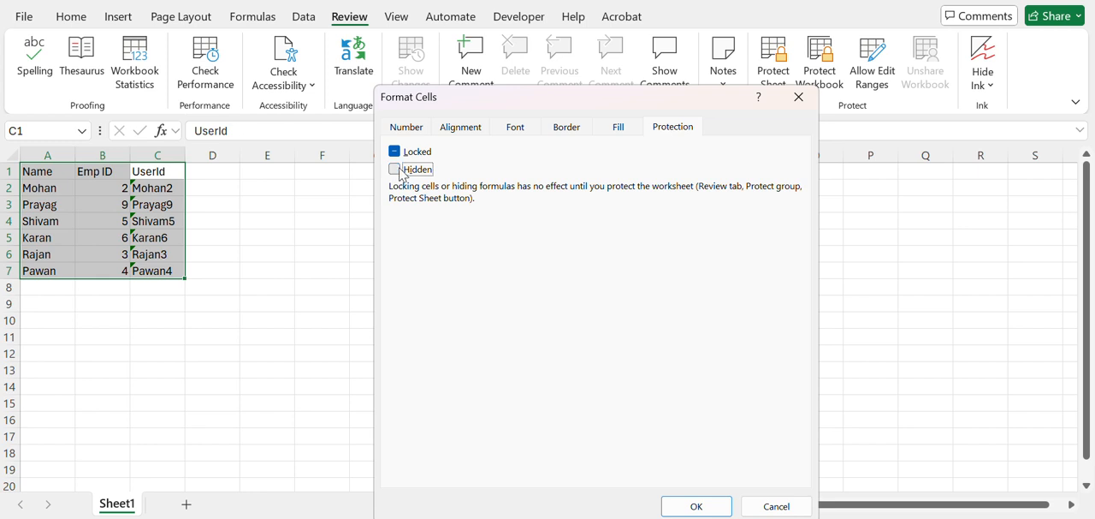
{"action": "left_click", "coordinate": [693, 507]}
{"action": "left_click", "coordinate": [229, 220]}
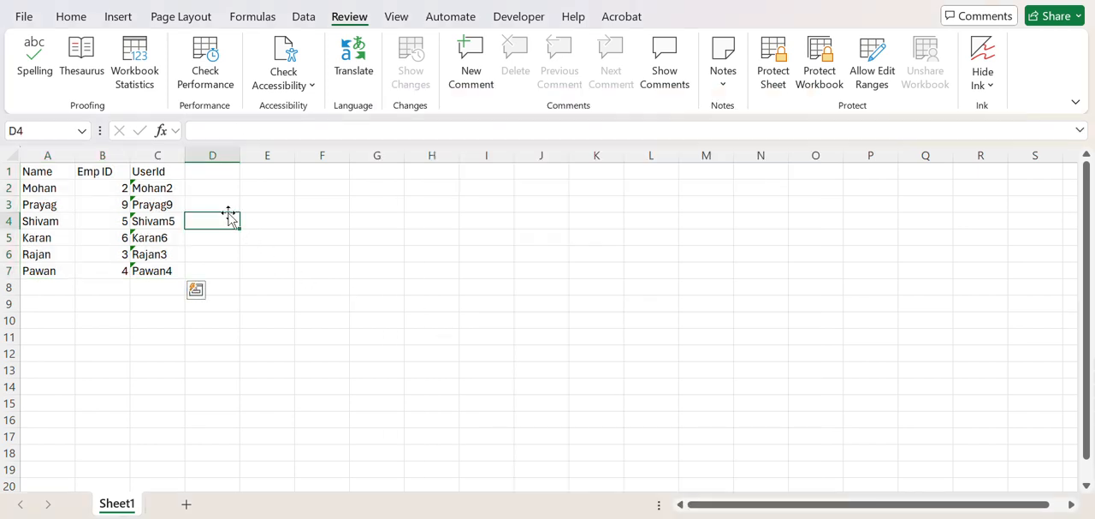
Step: Select A1:C7 and protect the sheet again without a password, allowing selection of locked and unlocked cells
{"action": "left_click", "coordinate": [162, 171]}
{"action": "key", "text": "ctrl+Left"}
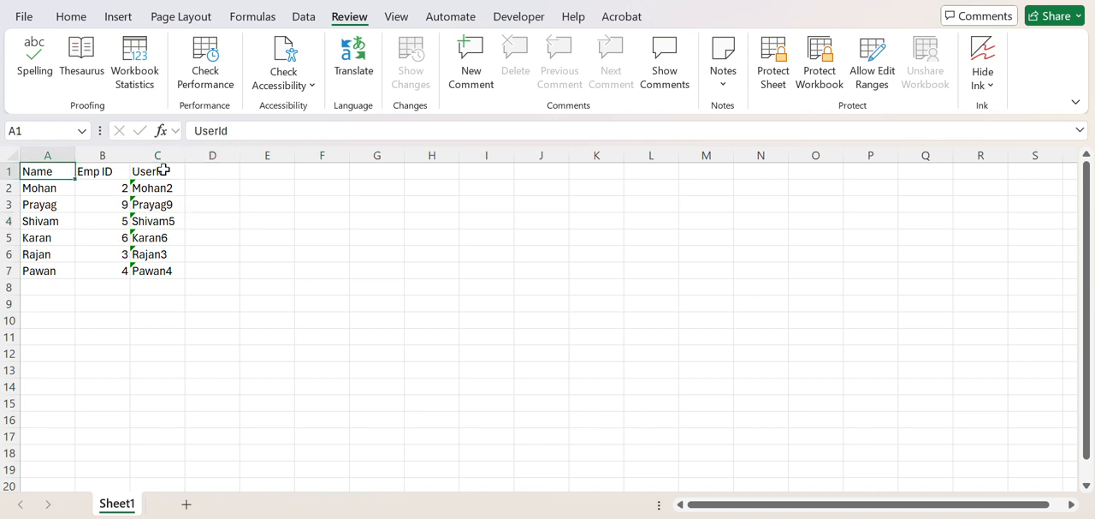
{"action": "key", "text": "ctrl+shift+Right"}
{"action": "key", "text": "ctrl+shift+Down"}
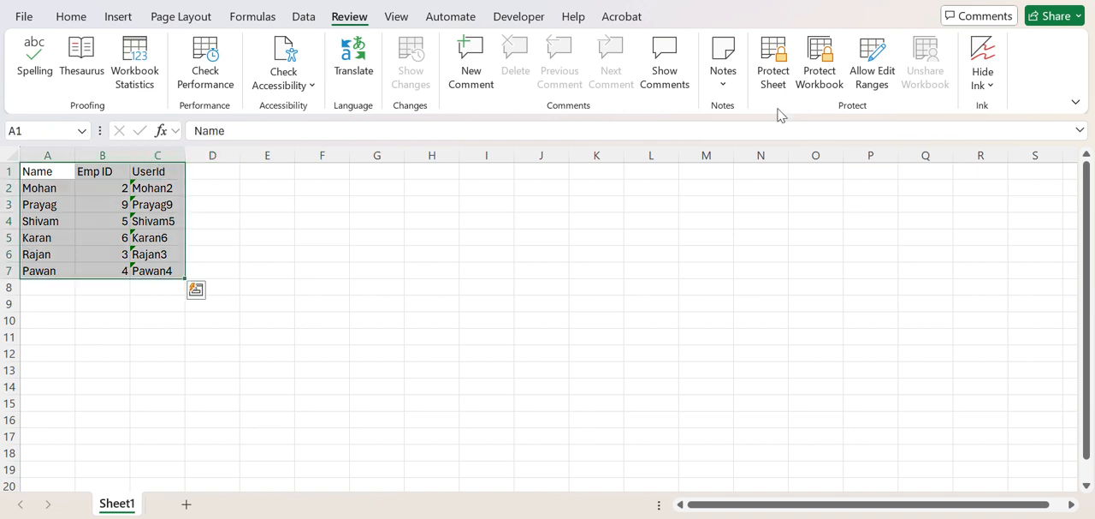
{"action": "left_click", "coordinate": [773, 75]}
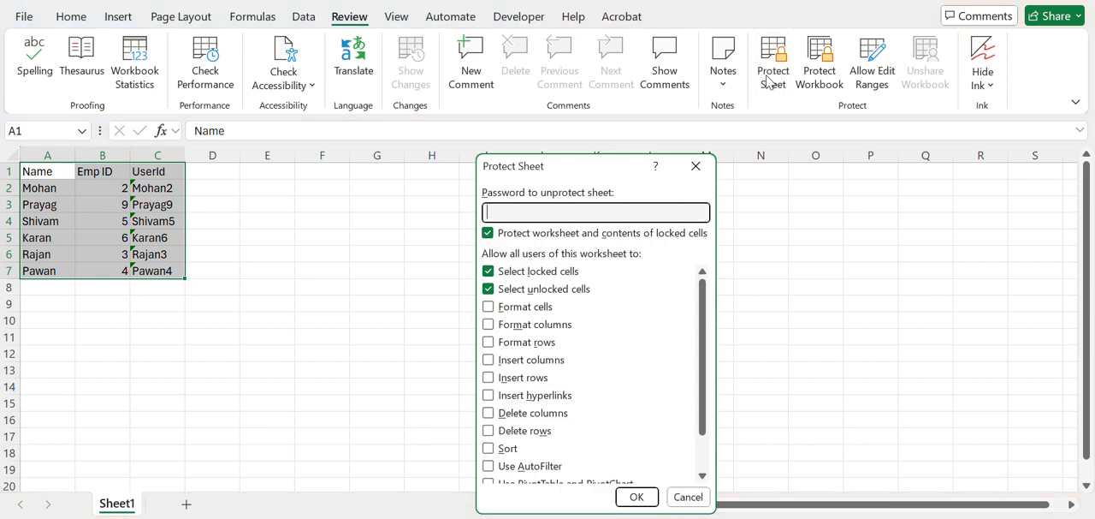
{"action": "left_click", "coordinate": [631, 496]}
Step: Check whether the UserId formulas and the other cells' contents are displayed with Hidden turned off
{"action": "left_click", "coordinate": [156, 204]}
{"action": "left_click", "coordinate": [147, 234]}
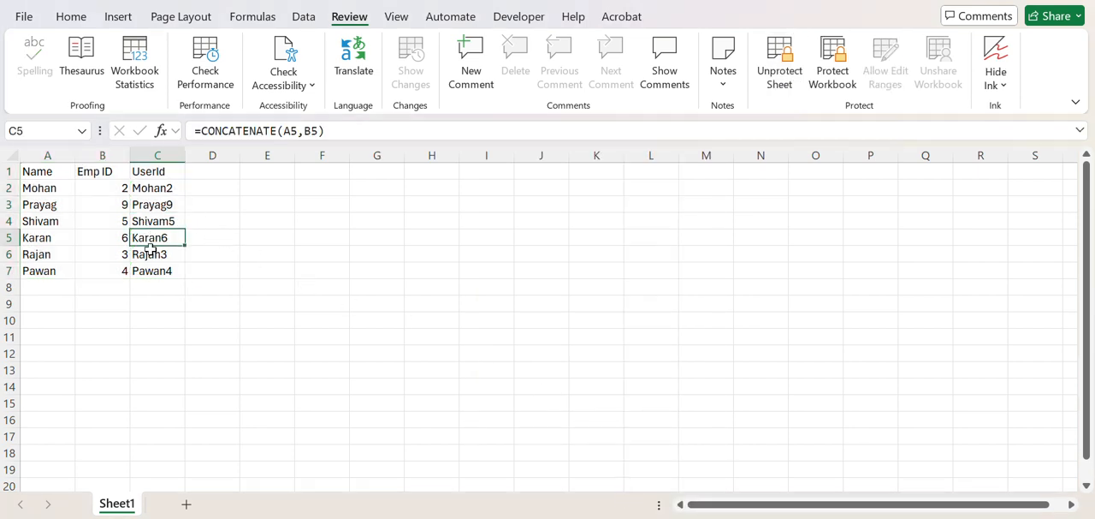
{"action": "left_click", "coordinate": [154, 269]}
{"action": "left_click", "coordinate": [169, 219]}
{"action": "left_click", "coordinate": [53, 175]}
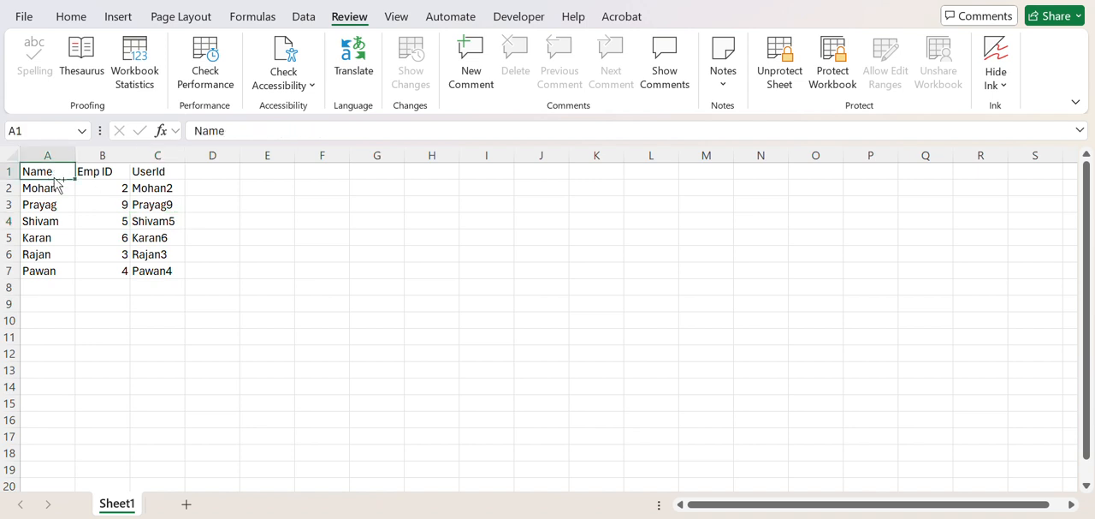
{"action": "key", "text": "ctrl+a"}
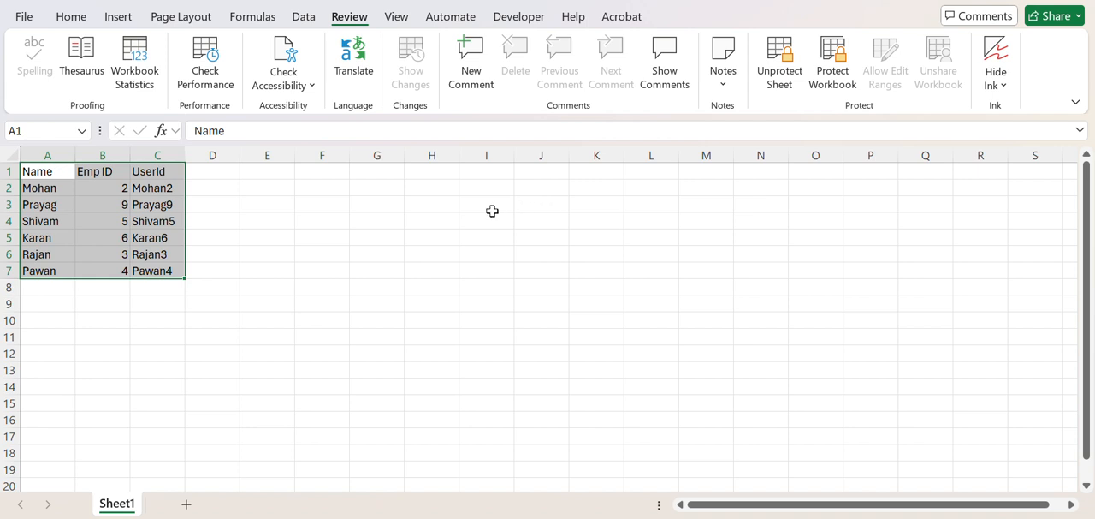
{"action": "left_click", "coordinate": [383, 221]}
{"action": "left_click", "coordinate": [118, 205]}
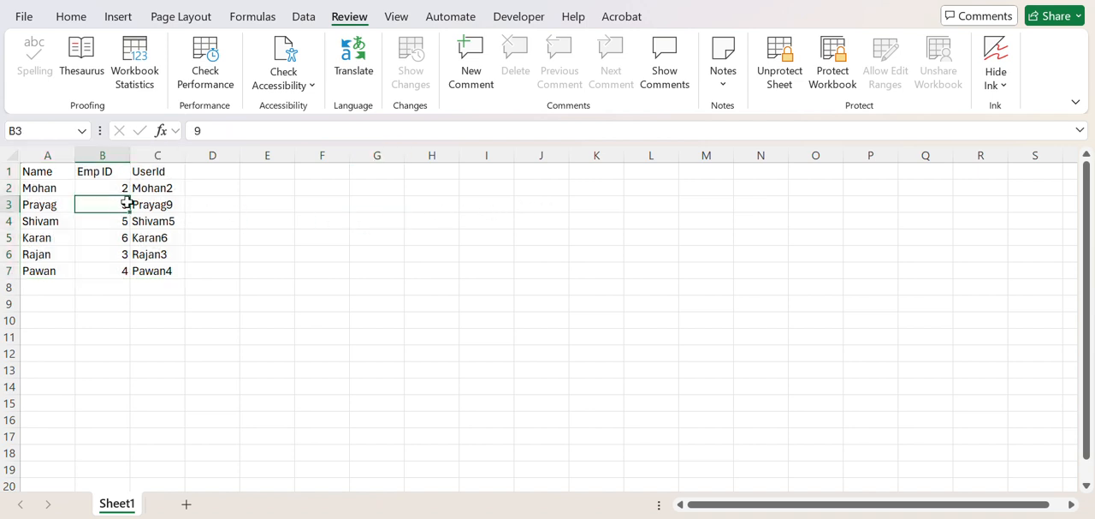
Step: Unprotect the sheet and set the cell protection of A1:C7 to Hidden enabled and Locked disabled
{"action": "left_click", "coordinate": [60, 171]}
{"action": "key", "text": "ctrl+shift+Right"}
{"action": "key", "text": "ctrl+shift+Down"}
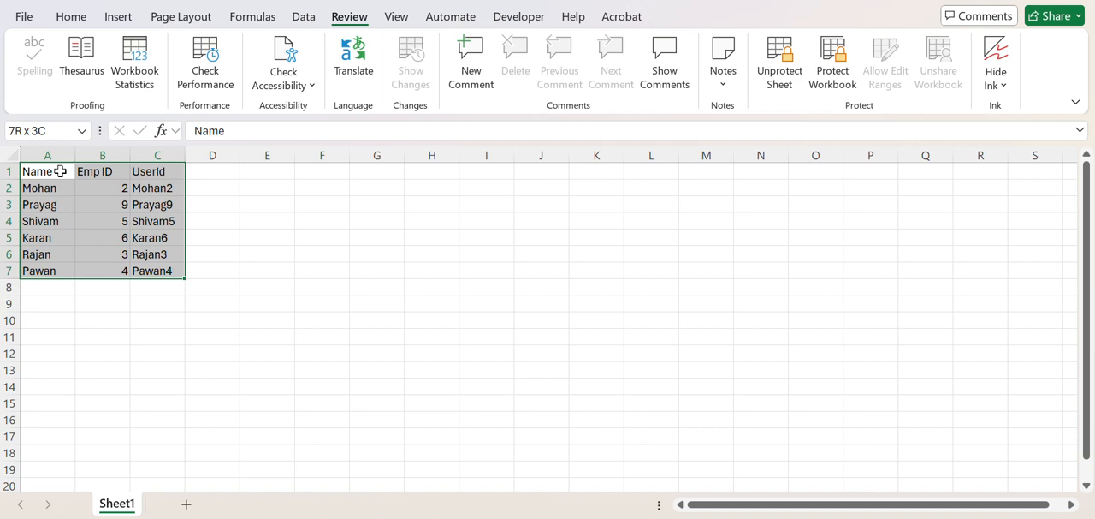
{"action": "left_click", "coordinate": [794, 67]}
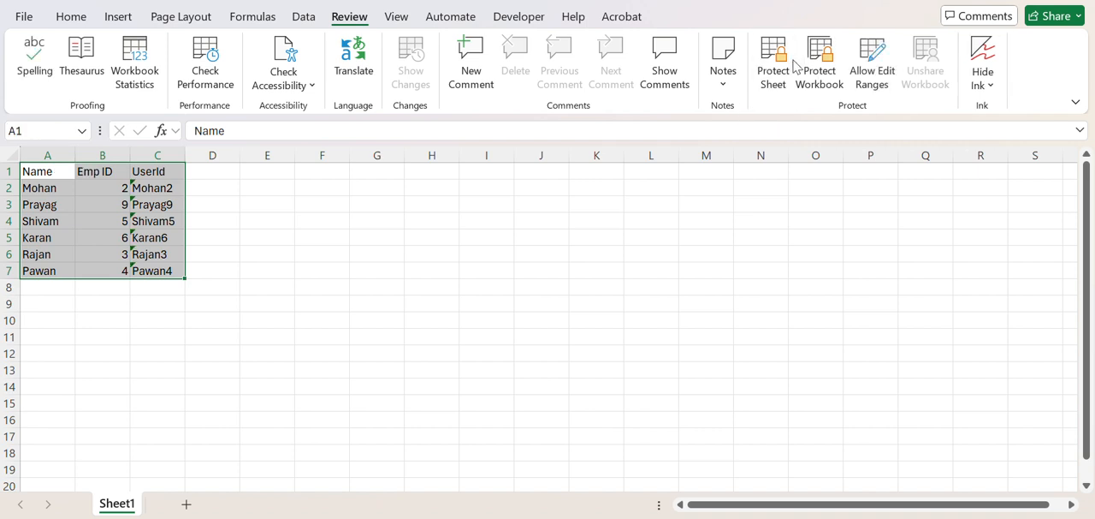
{"action": "key", "text": "ctrl+1"}
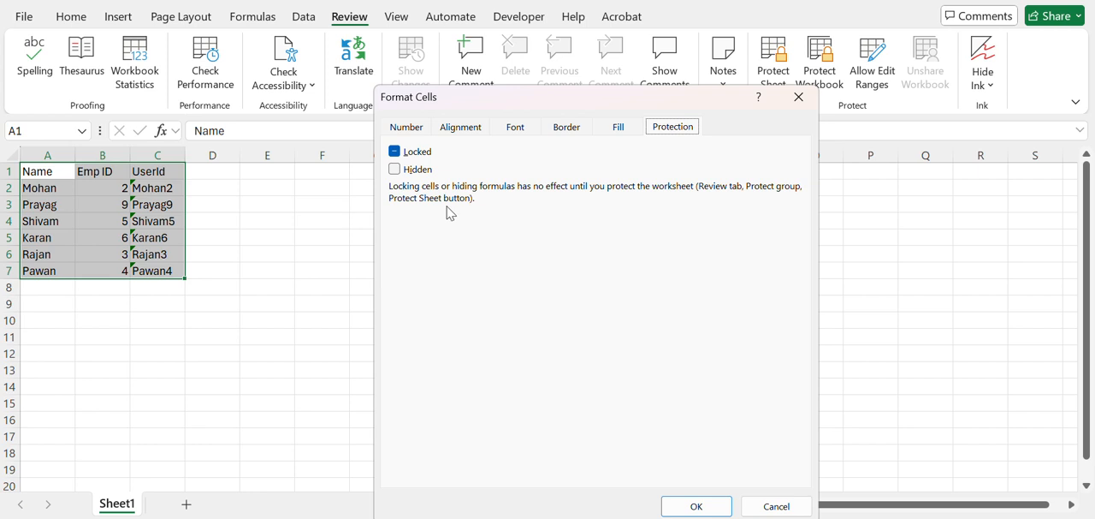
{"action": "left_click", "coordinate": [394, 169]}
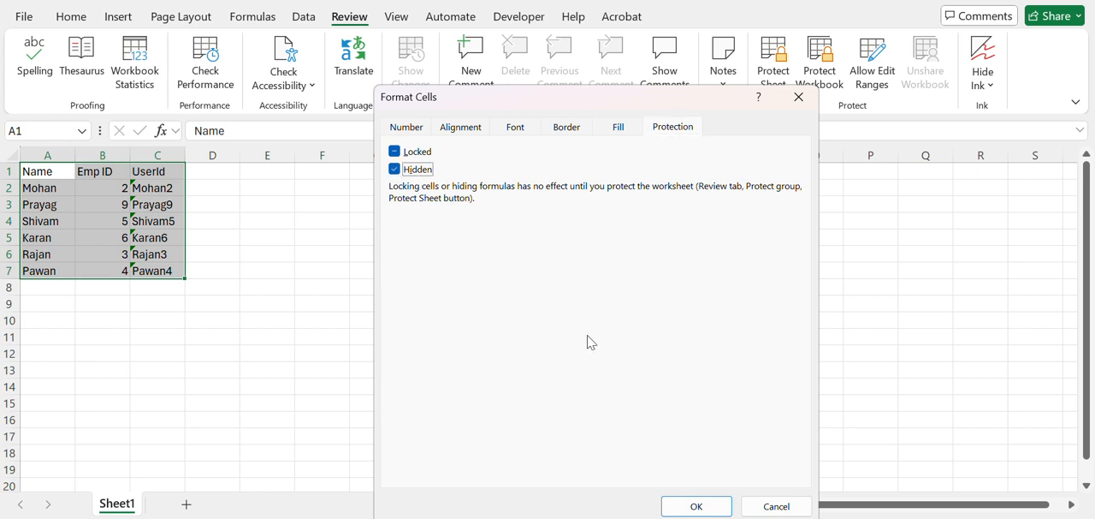
{"action": "left_click", "coordinate": [397, 152]}
{"action": "left_click", "coordinate": [396, 152]}
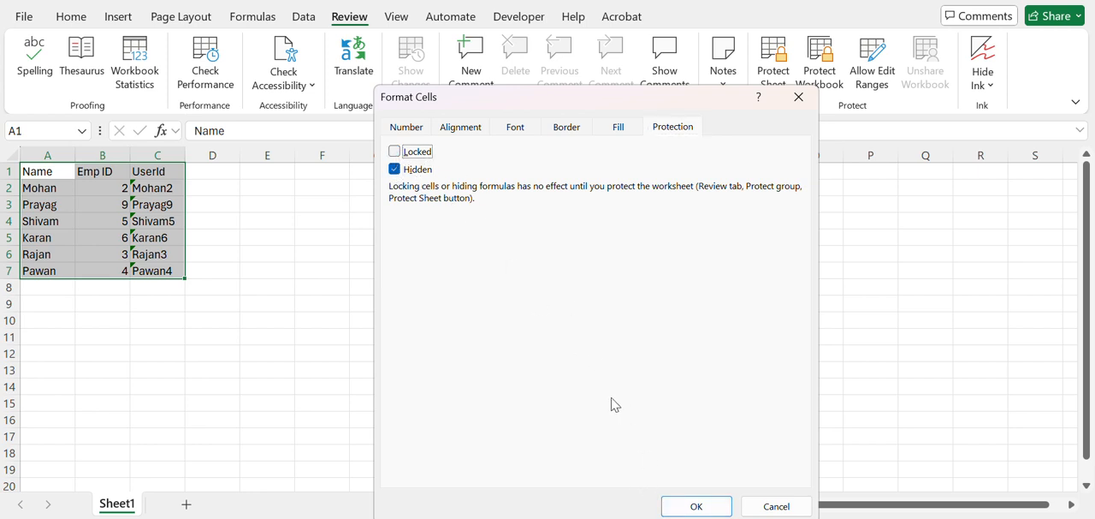
{"action": "left_click", "coordinate": [695, 506]}
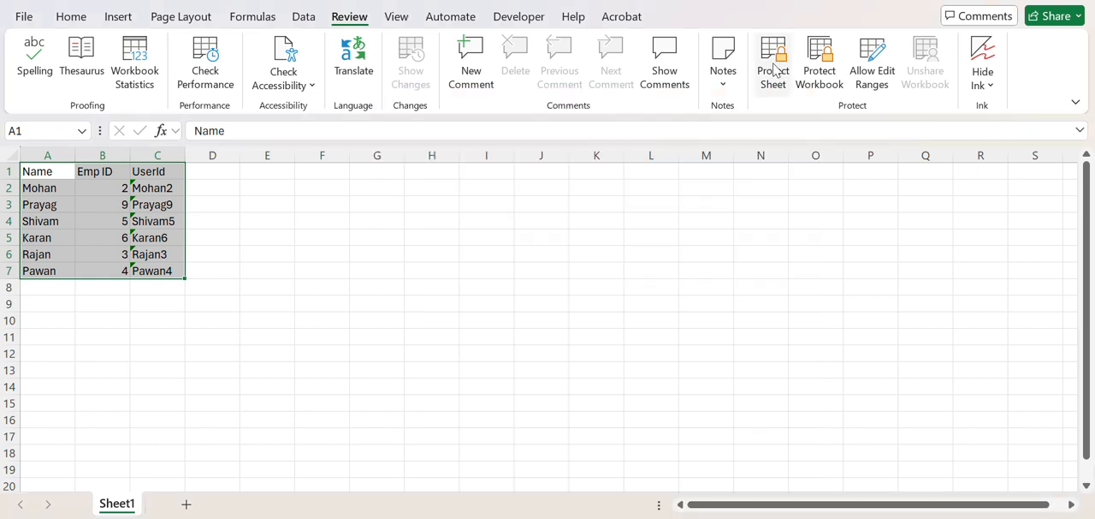
Step: Protect the sheet again without a password and check whether the UserId formulas and the Name cells' contents are displayed
{"action": "left_click", "coordinate": [774, 70]}
{"action": "left_click", "coordinate": [635, 497]}
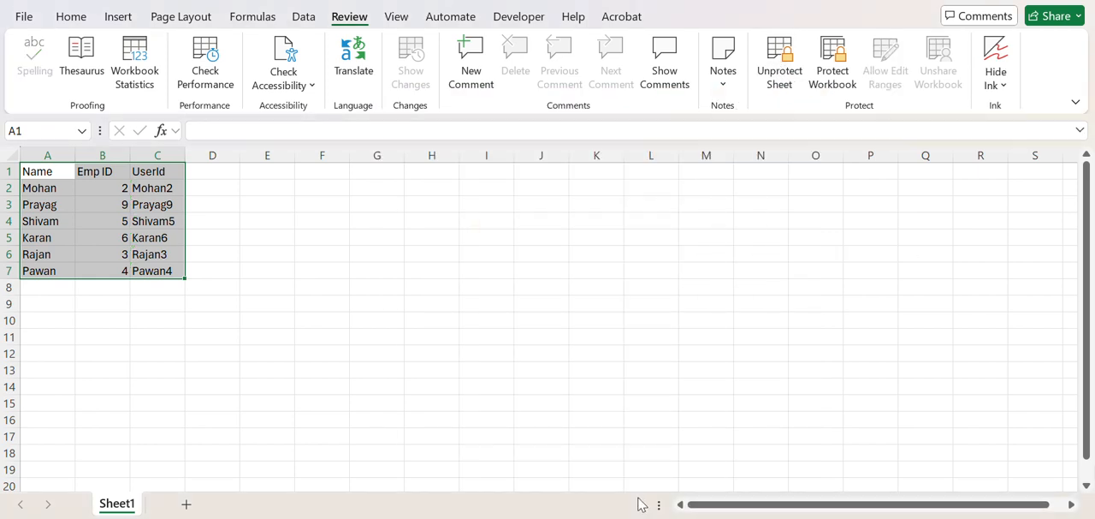
{"action": "left_click", "coordinate": [154, 221]}
{"action": "left_click", "coordinate": [163, 189]}
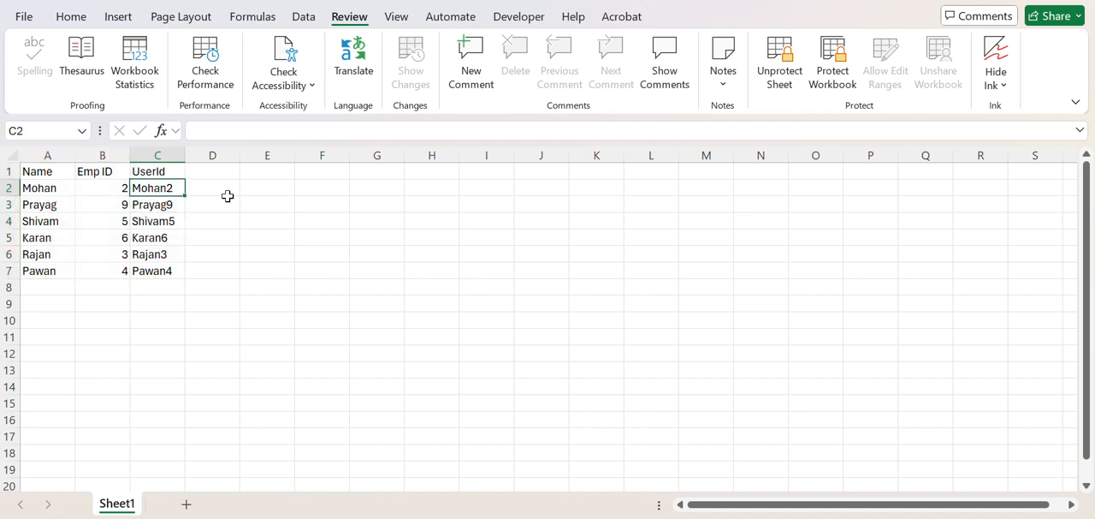
{"action": "left_click_drag", "start_coordinate": [31, 169], "coordinate": [195, 285]}
{"action": "left_click", "coordinate": [161, 239]}
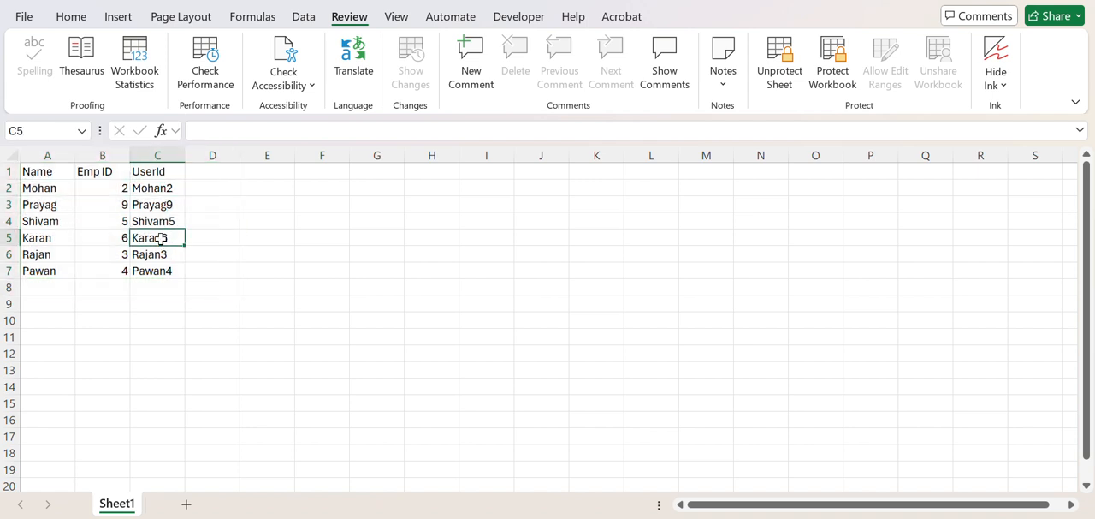
{"action": "left_click", "coordinate": [36, 172]}
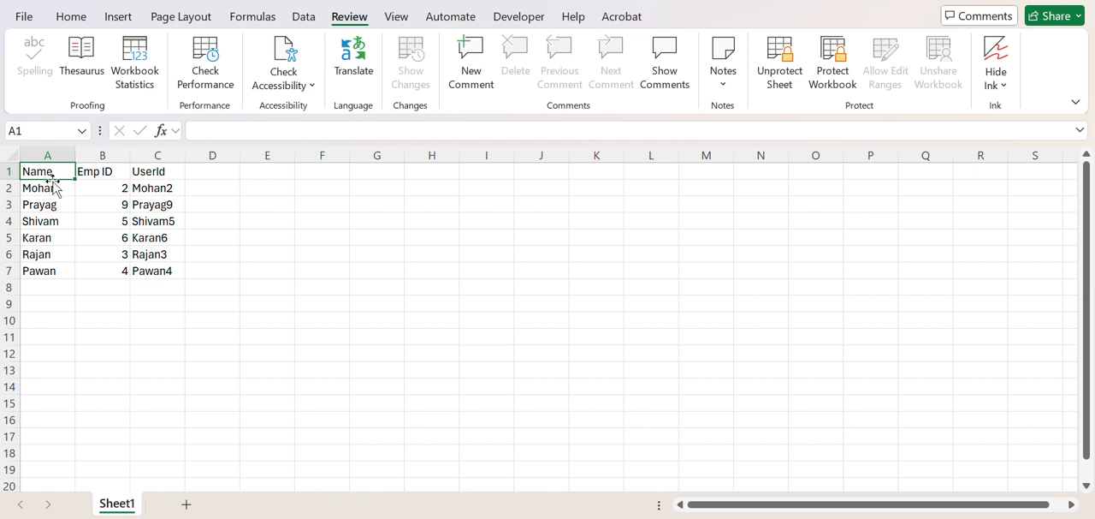
{"action": "left_click", "coordinate": [50, 188]}
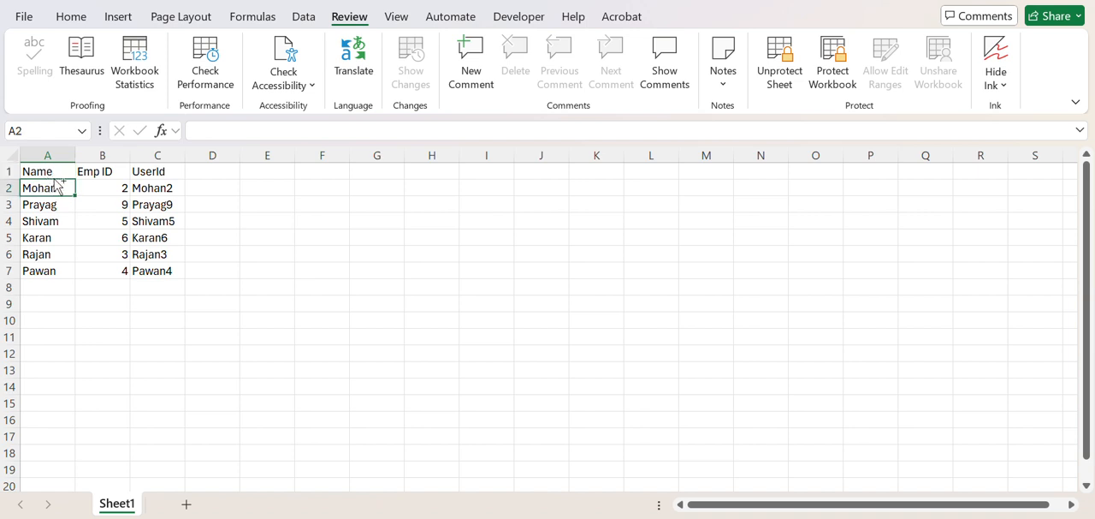
Step: Unprotect the sheet and set the protection of the whole data range A1:C7 to Locked enabled and Hidden disabled
{"action": "key", "text": "ctrl+a"}
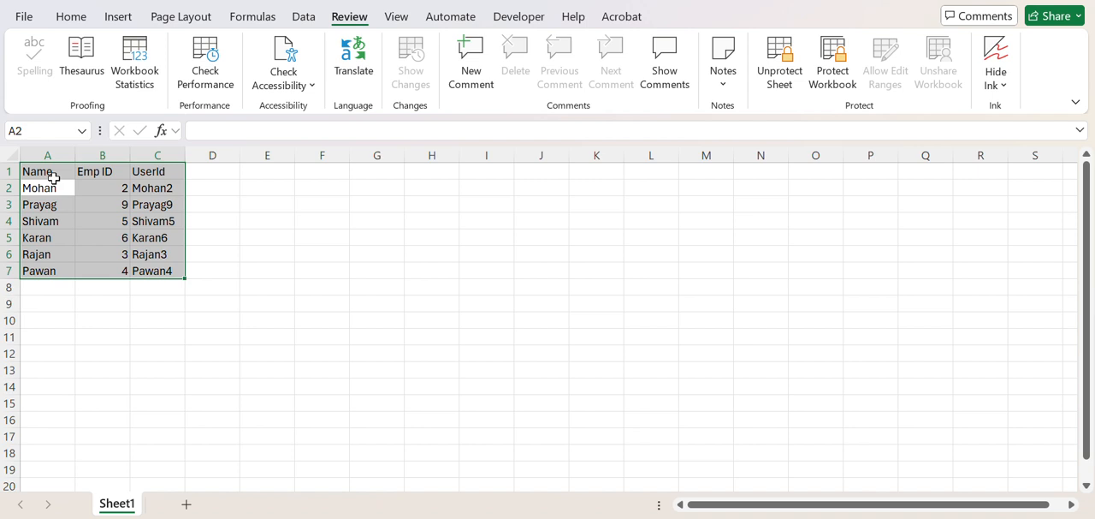
{"action": "left_click", "coordinate": [782, 76]}
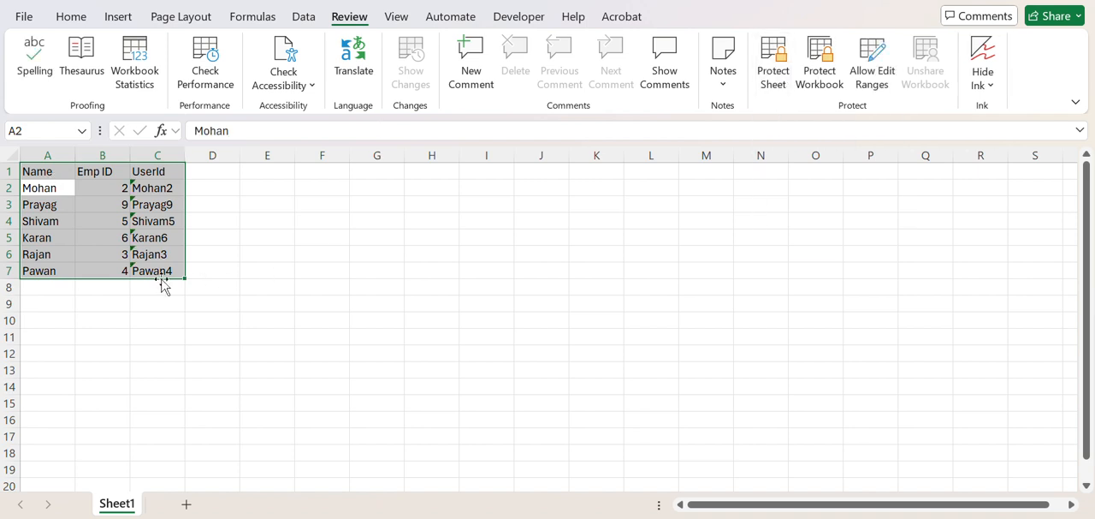
{"action": "key", "text": "ctrl+1"}
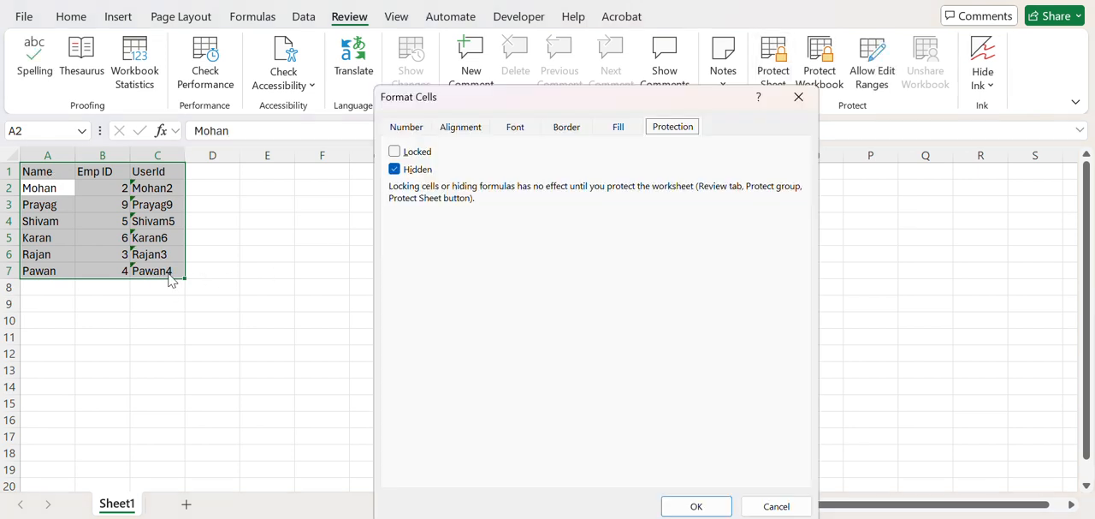
{"action": "left_click", "coordinate": [399, 154]}
{"action": "left_click", "coordinate": [394, 169]}
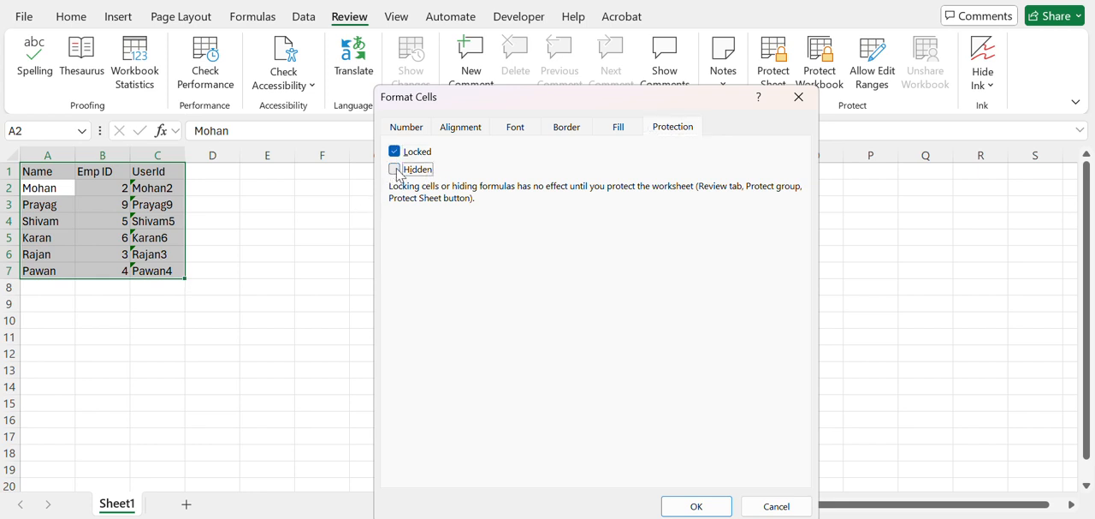
{"action": "left_click", "coordinate": [696, 506]}
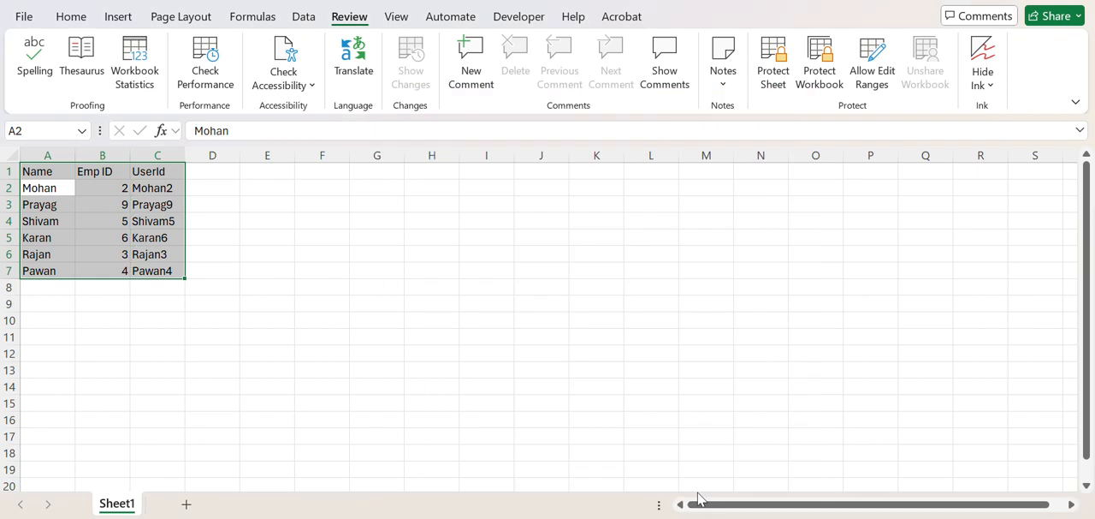
Step: Check the UserId formulas in C4 and C2 on the unprotected sheet, ending on cell A1
{"action": "left_click", "coordinate": [144, 222]}
{"action": "left_click", "coordinate": [161, 187]}
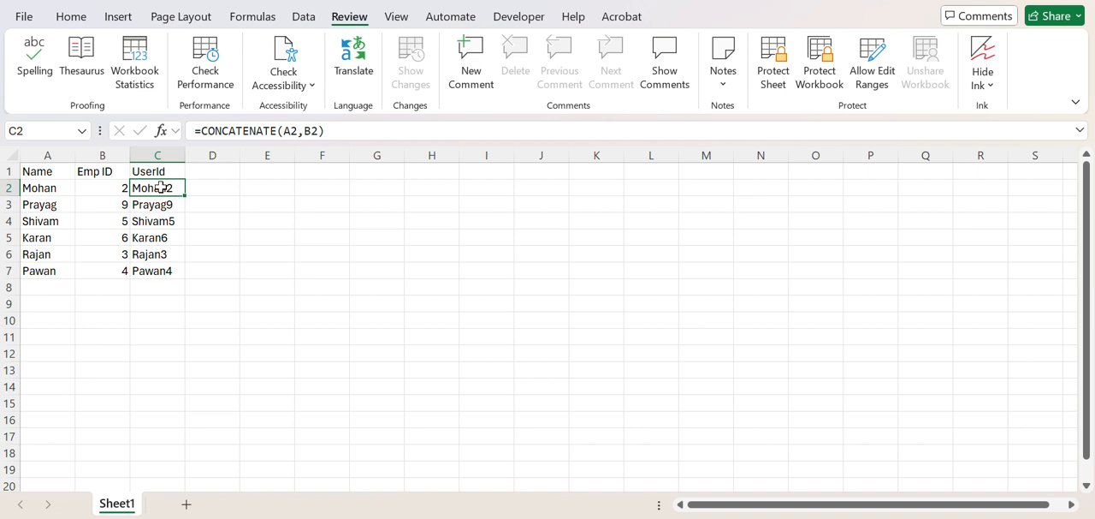
{"action": "key", "text": "Left"}
{"action": "key", "text": "Left"}
{"action": "key", "text": "Up"}
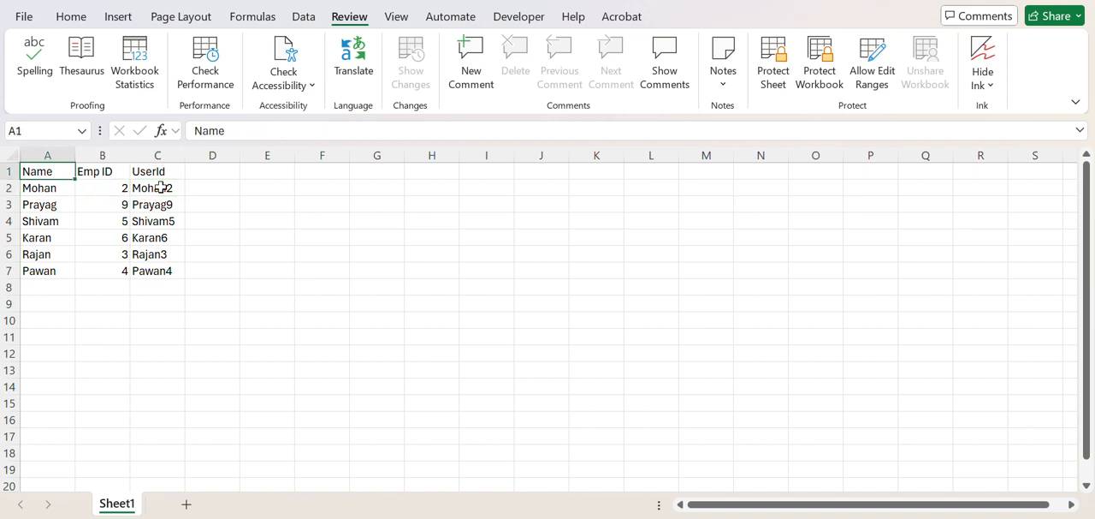